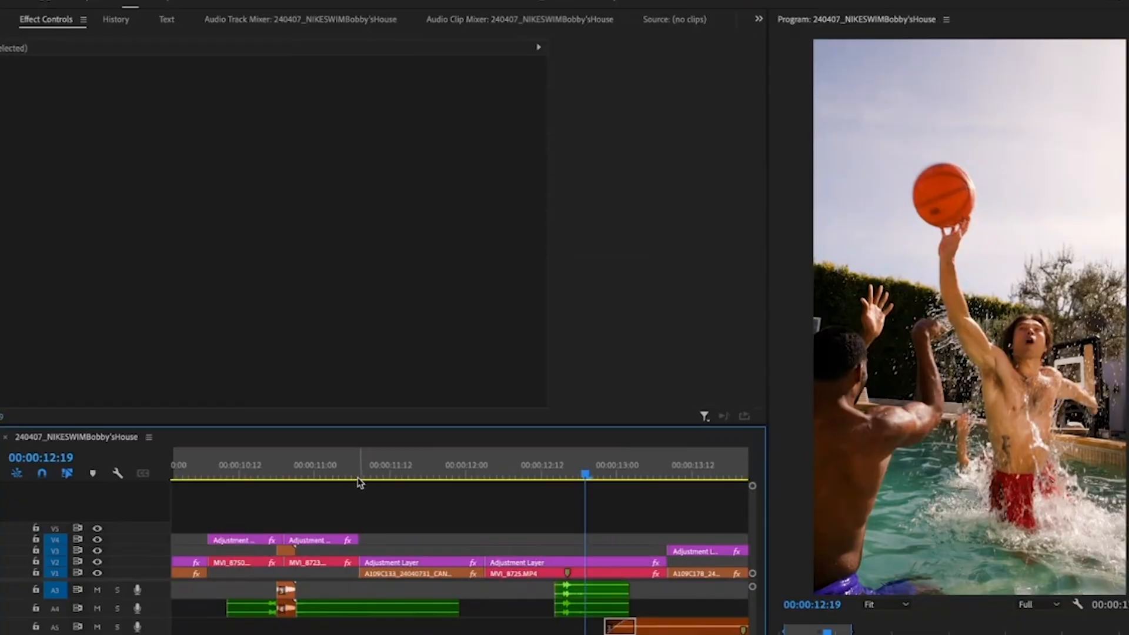
Scrub the playhead to about 00:00:12 to preview the basketball shot under the adjustment layer.
left_click_drag(363, 472, 512, 468)
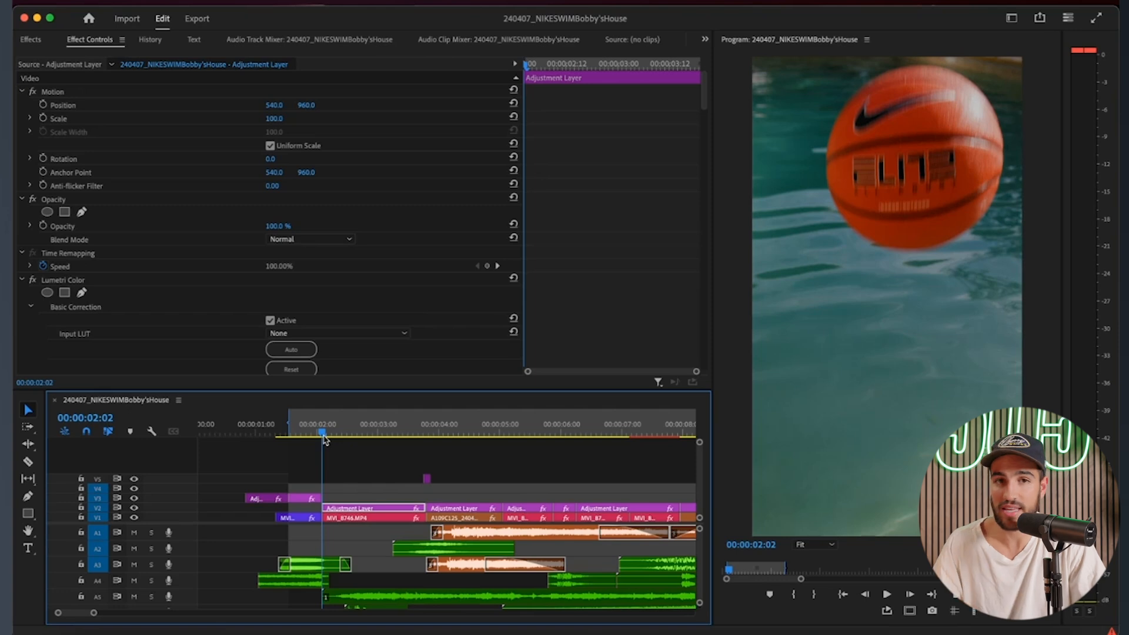
key("\\")
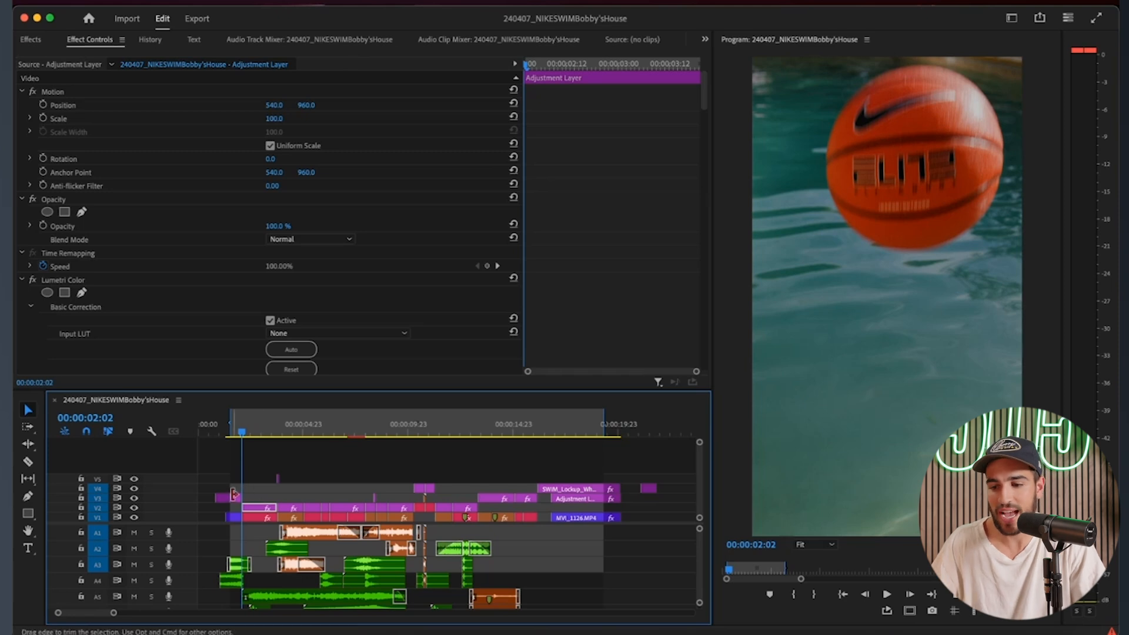
scroll(274, 477, "up", 5)
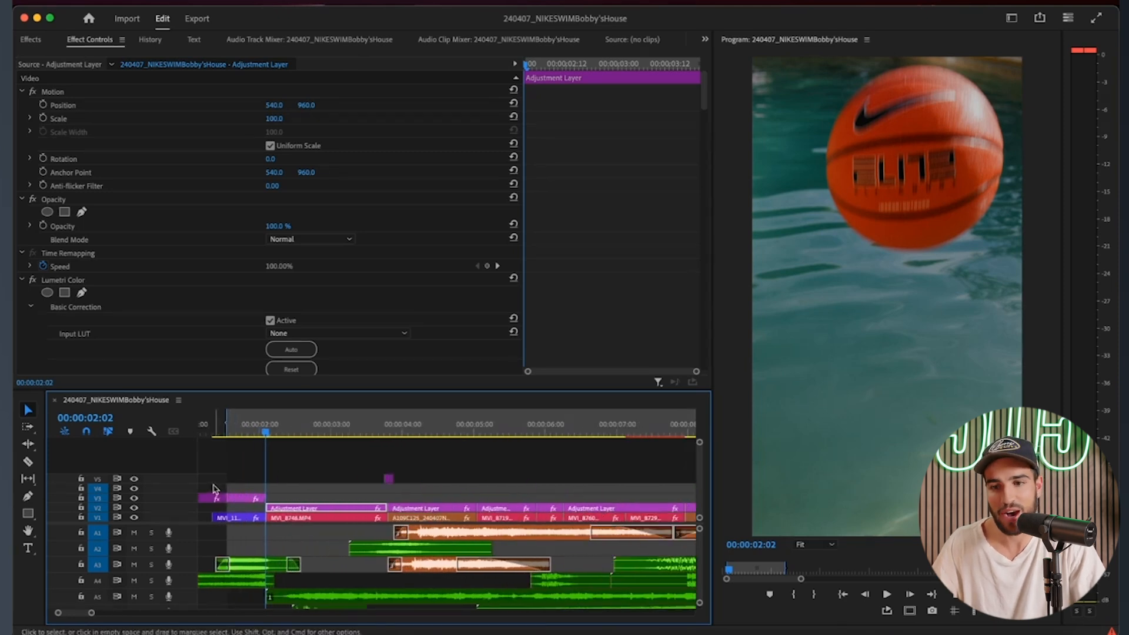
scroll(213, 488, "up", 3)
left_click(284, 426)
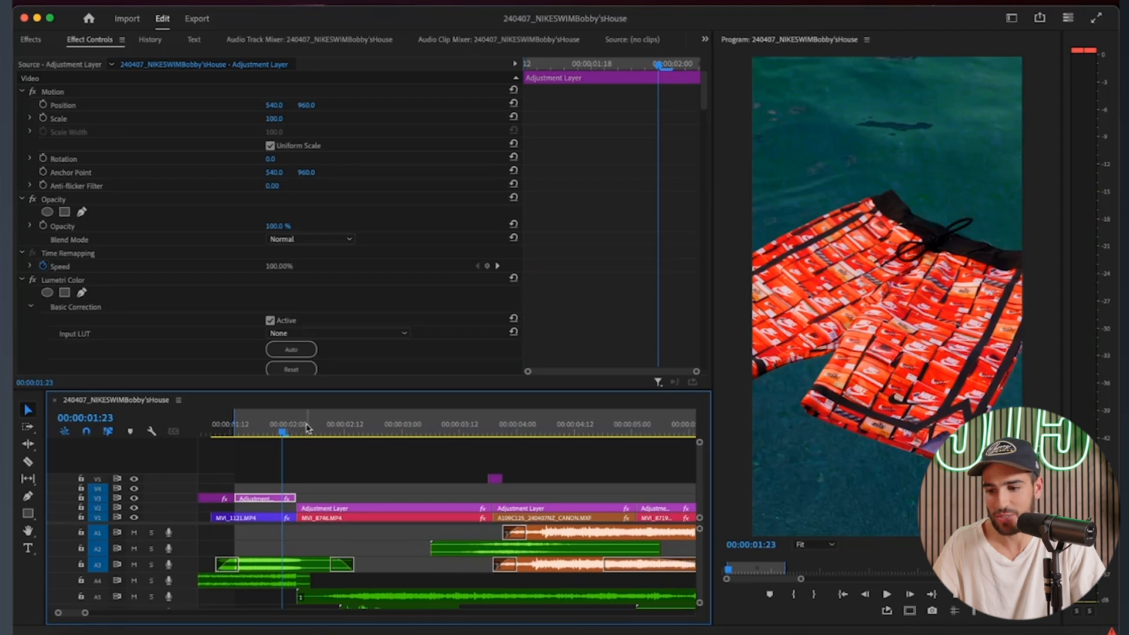
left_click(308, 425)
left_click_drag(271, 429, 323, 429)
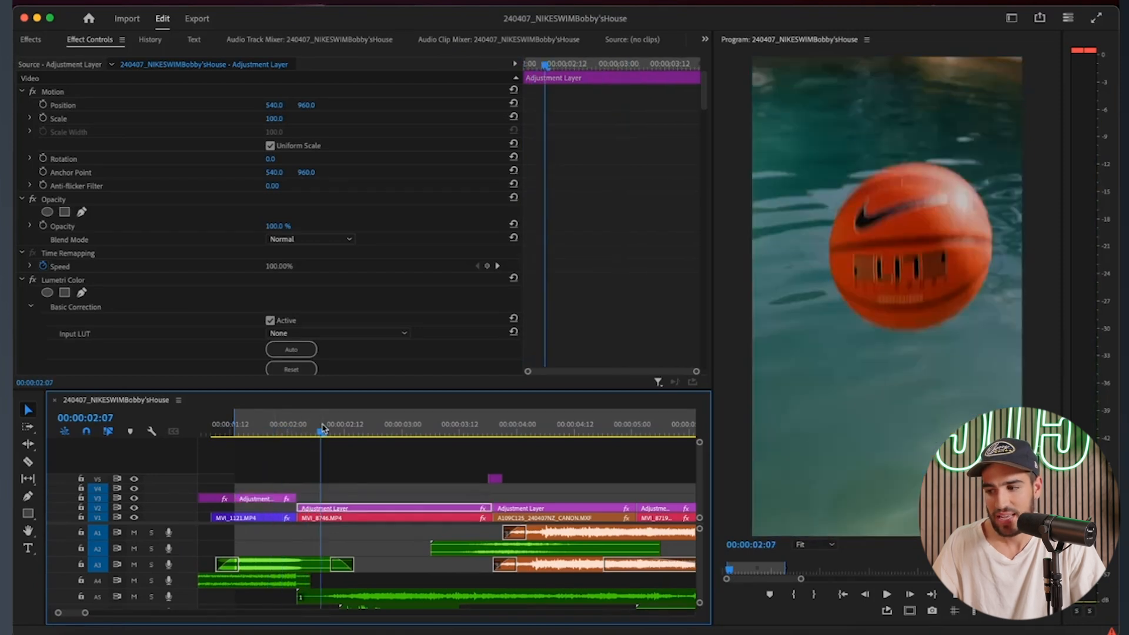
left_click(259, 428)
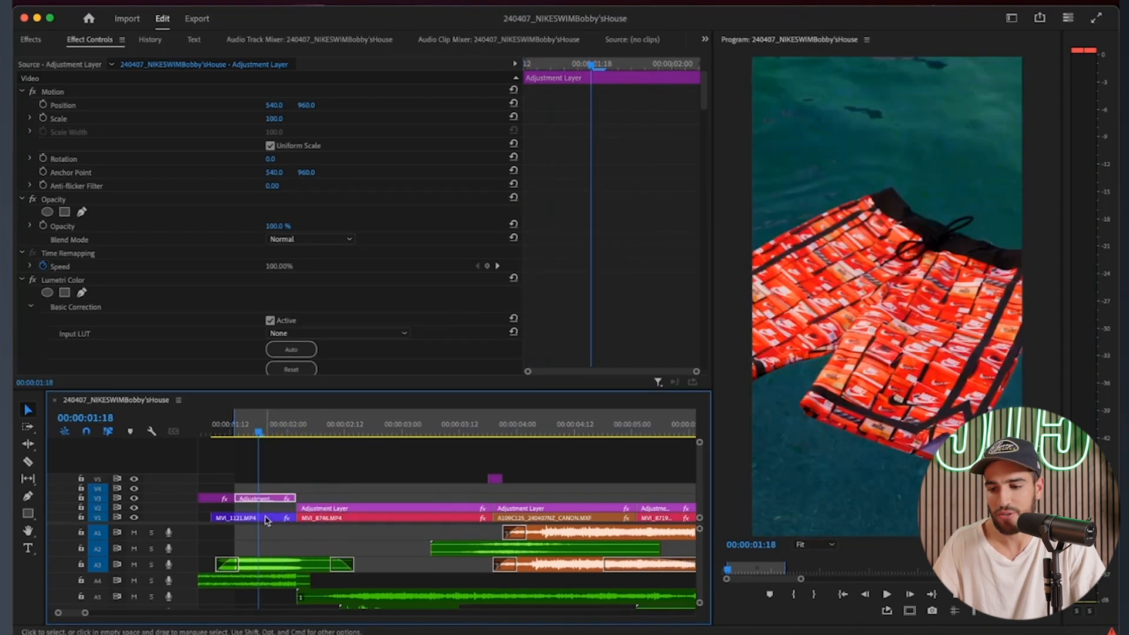
scroll(265, 221, "down", 10)
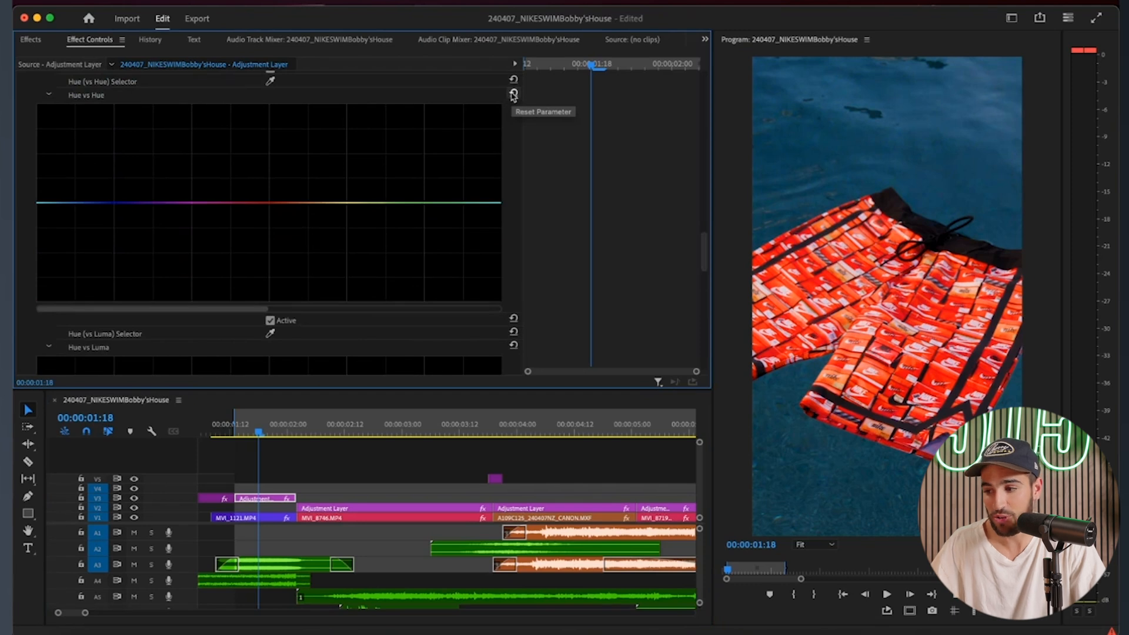
Undo the Hue vs Hue curve reset, then park the playhead at 00:00:02:07 on the basketball shot.
key("ctrl+z")
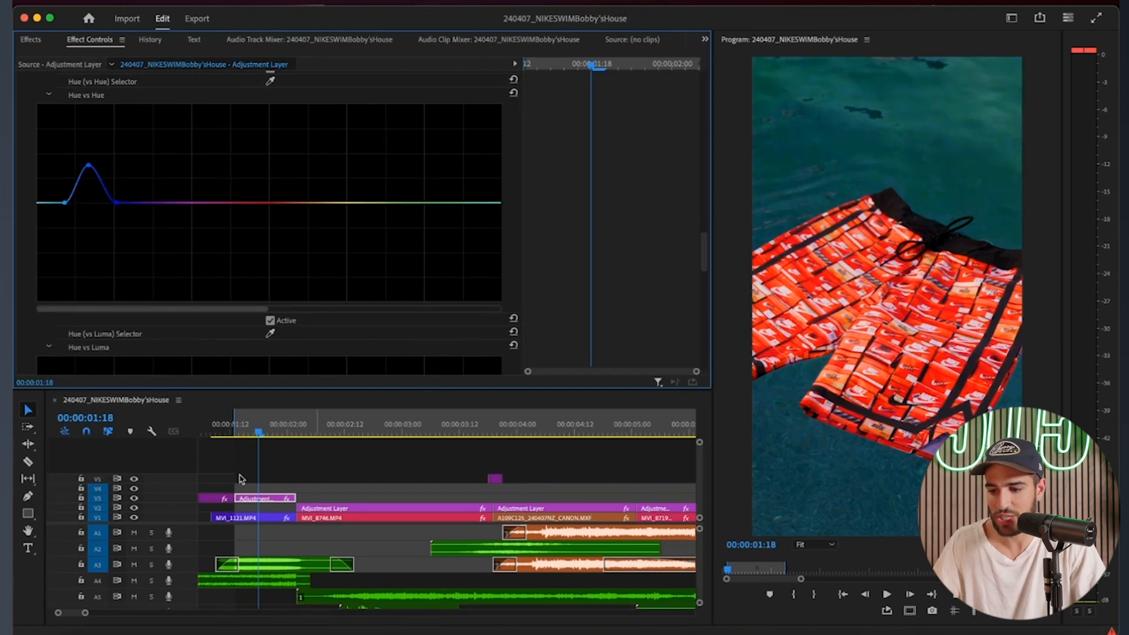
left_click(322, 429)
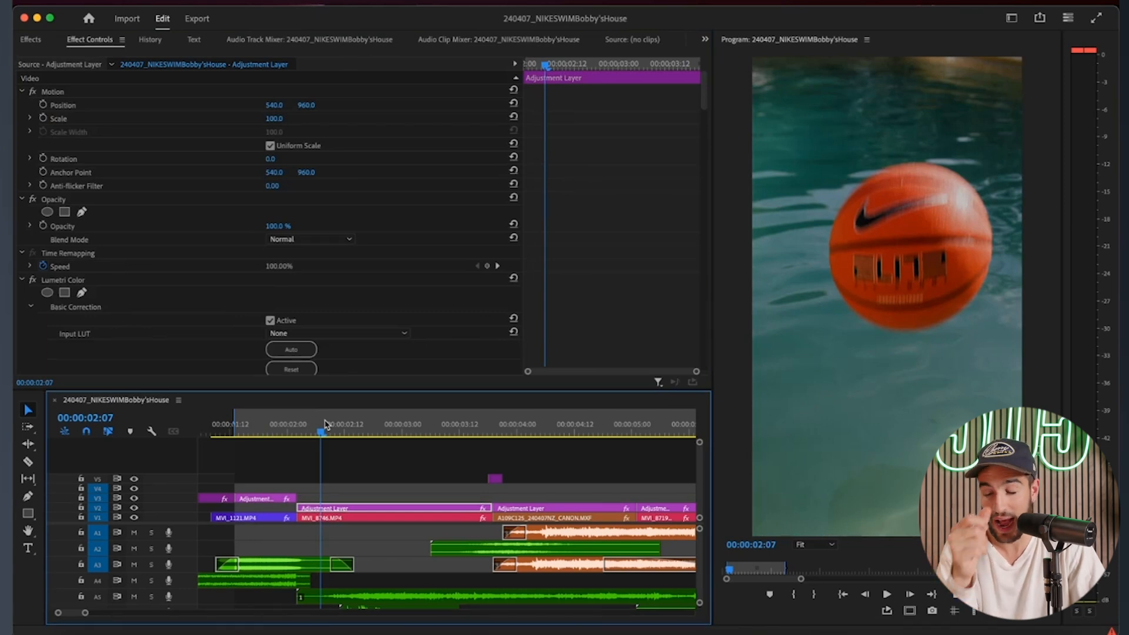
left_click(240, 425)
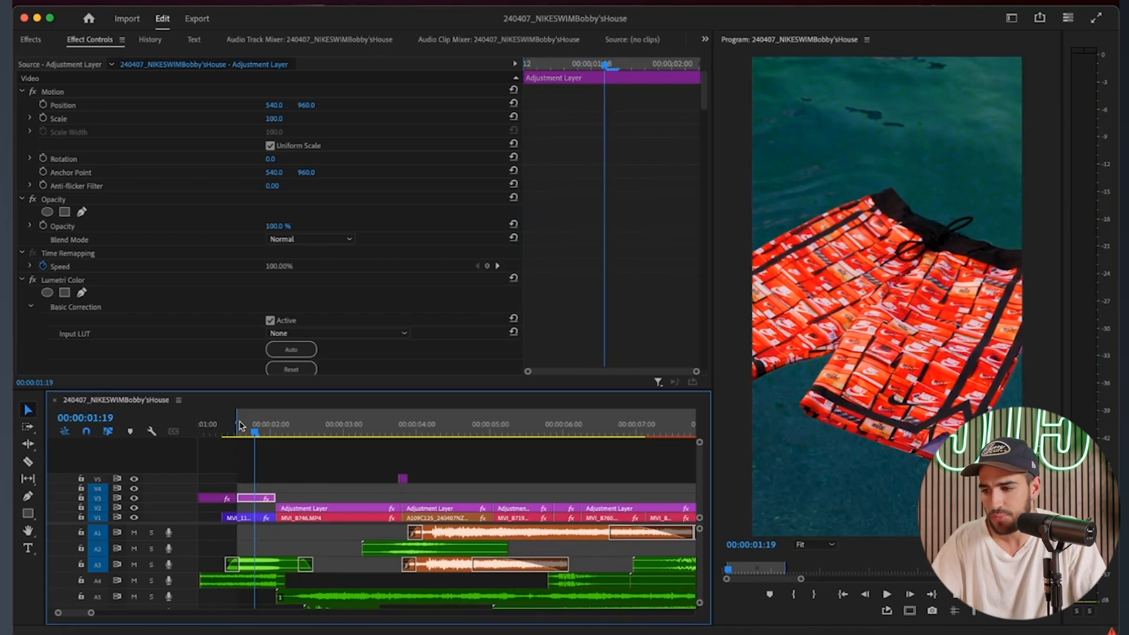
key("space")
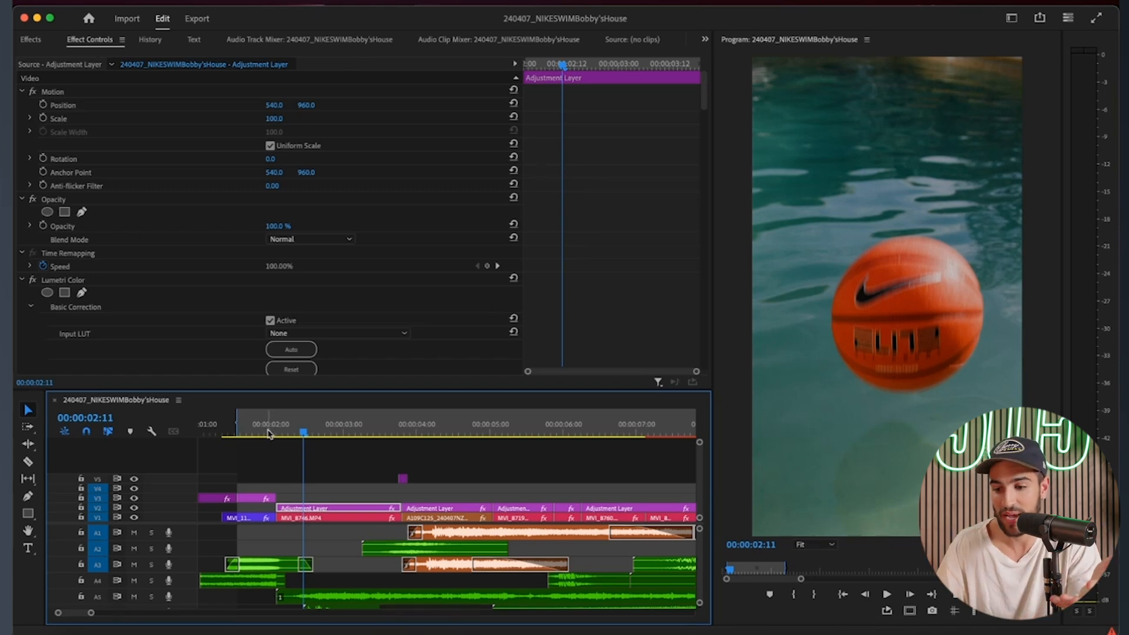
left_click_drag(269, 433, 279, 435)
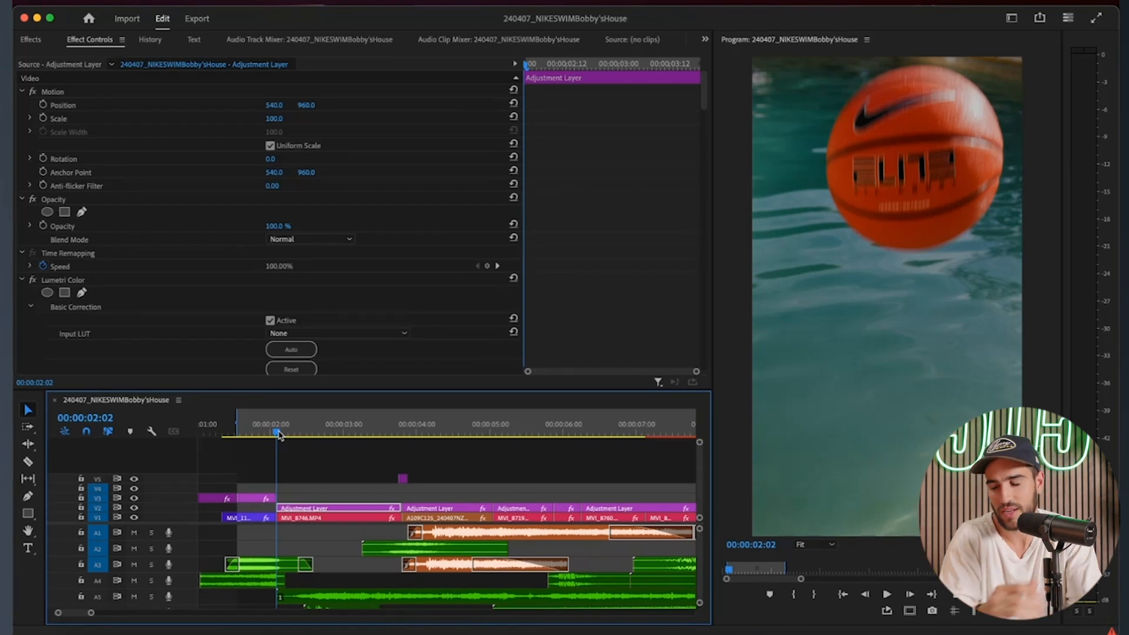
key("space")
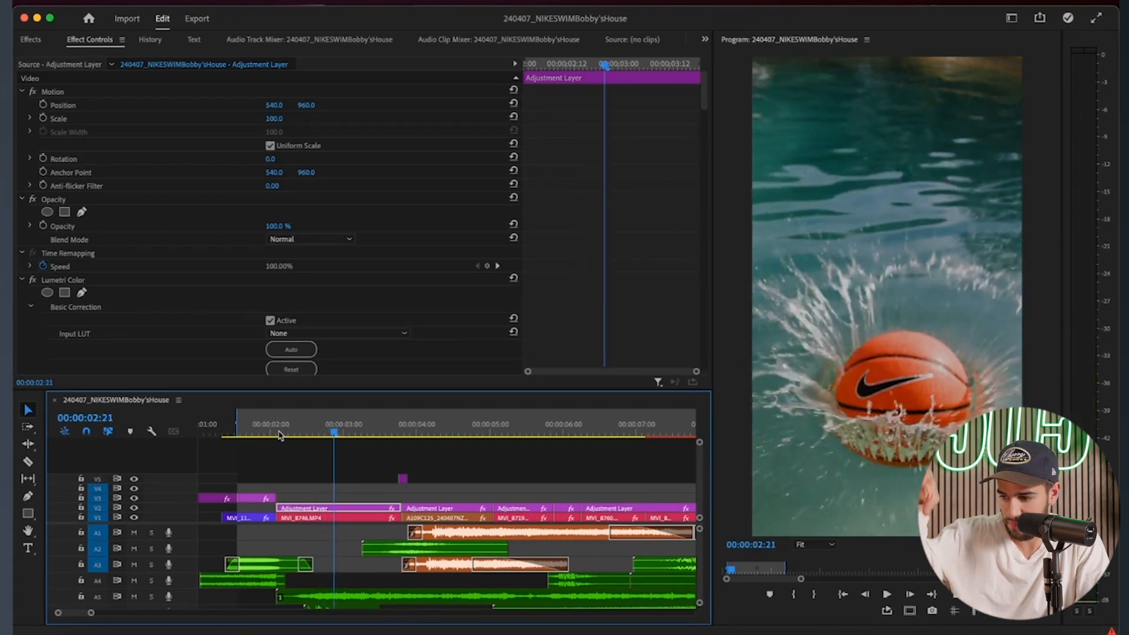
key("space")
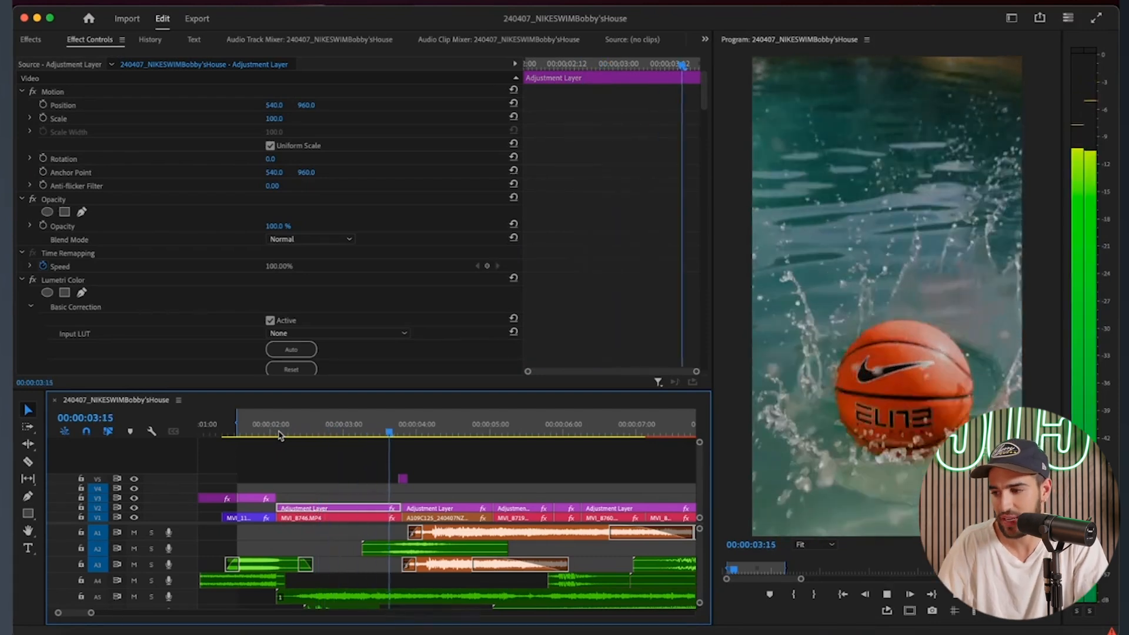
scroll(423, 529, "up", 3)
Select the short adjustment layer over the jump shot and play through its zoom transition.
left_click(432, 485)
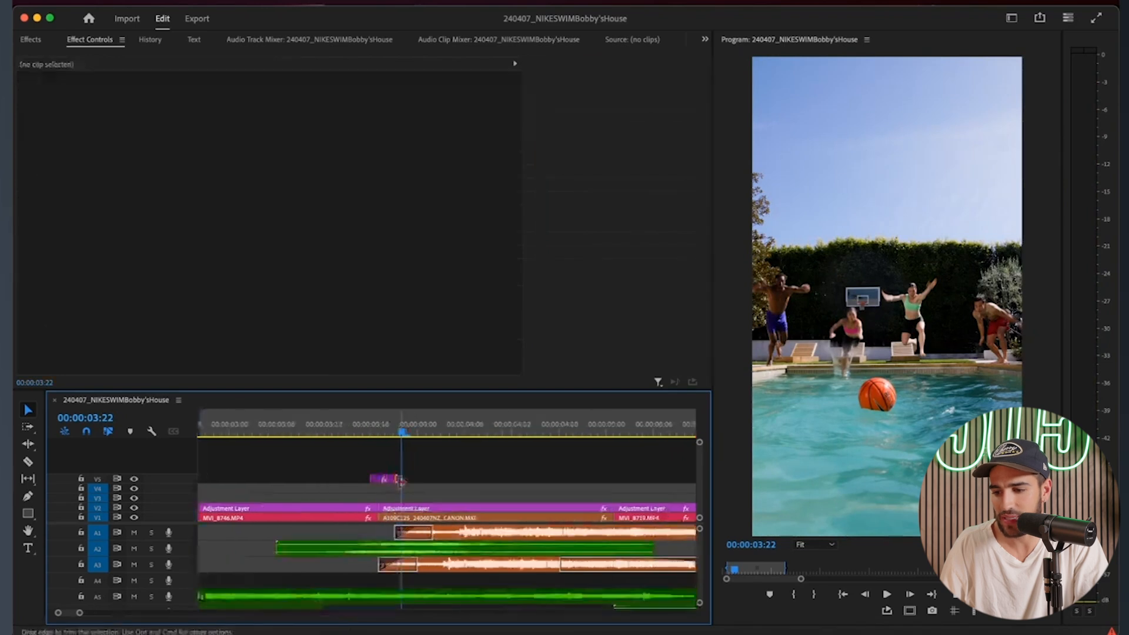
scroll(410, 481, "up", 2)
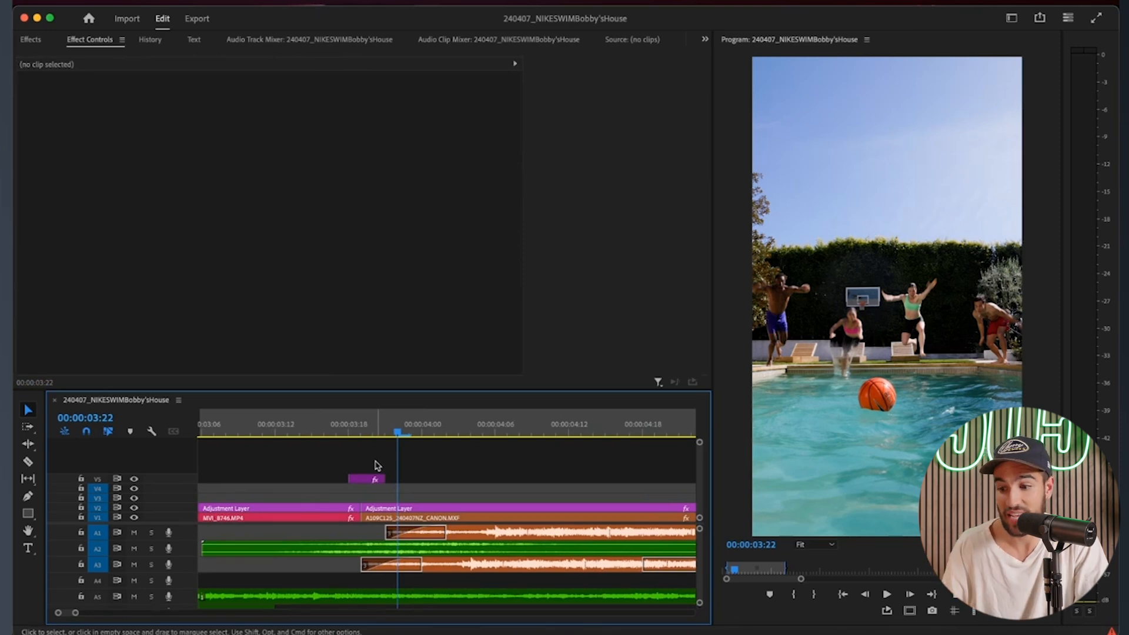
left_click(366, 480)
scroll(366, 480, "up", 2)
left_click(368, 433)
left_click_drag(369, 433, 342, 432)
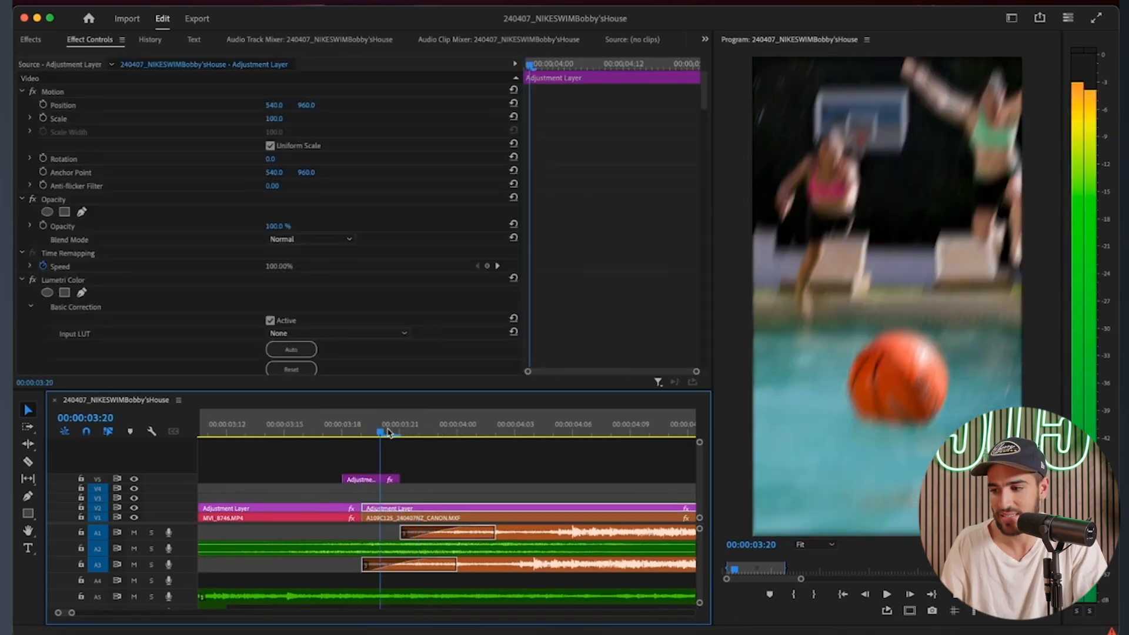
key("space")
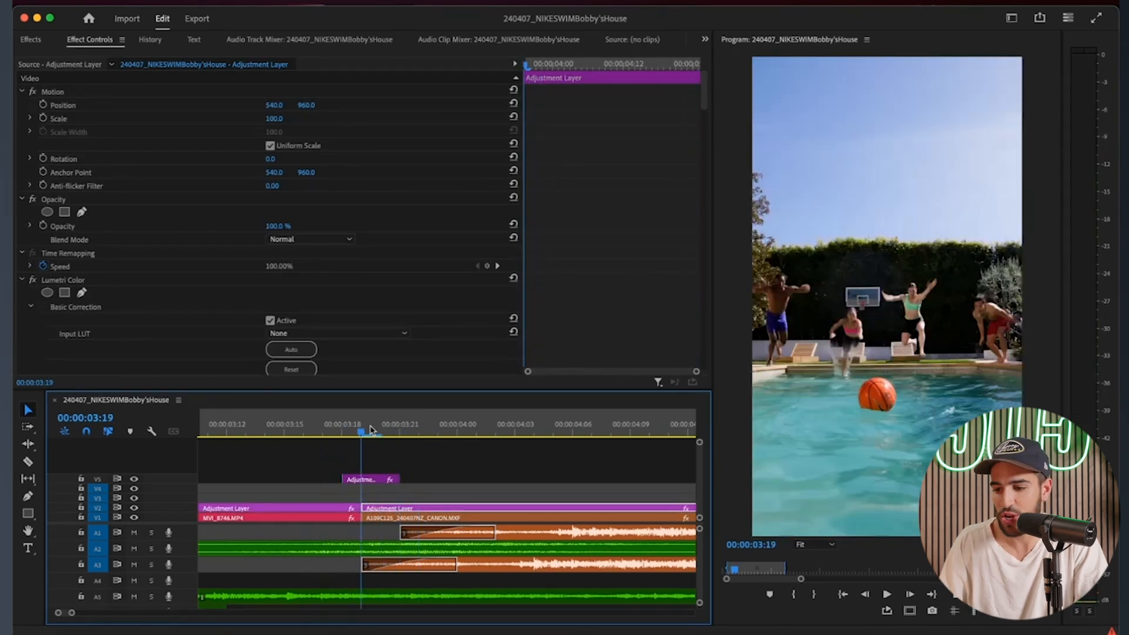
Replay from just before the transition, then park the playhead on the basketball splash close-up at 00:00:03:16.
left_click_drag(421, 430, 300, 430)
key("Down")
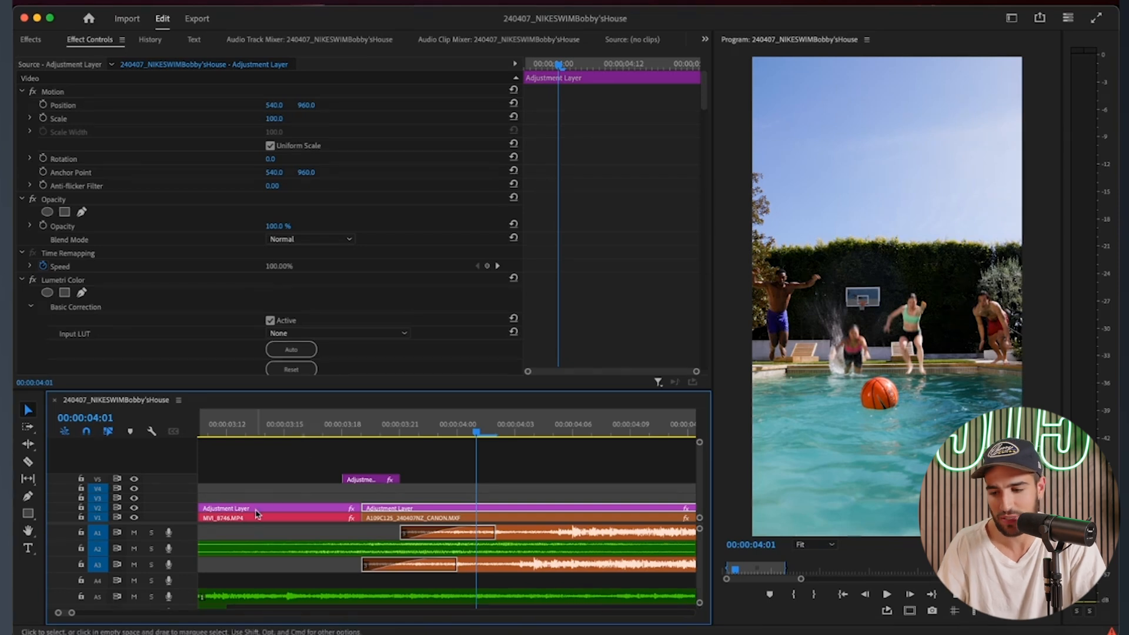
scroll(276, 502, "down", 2)
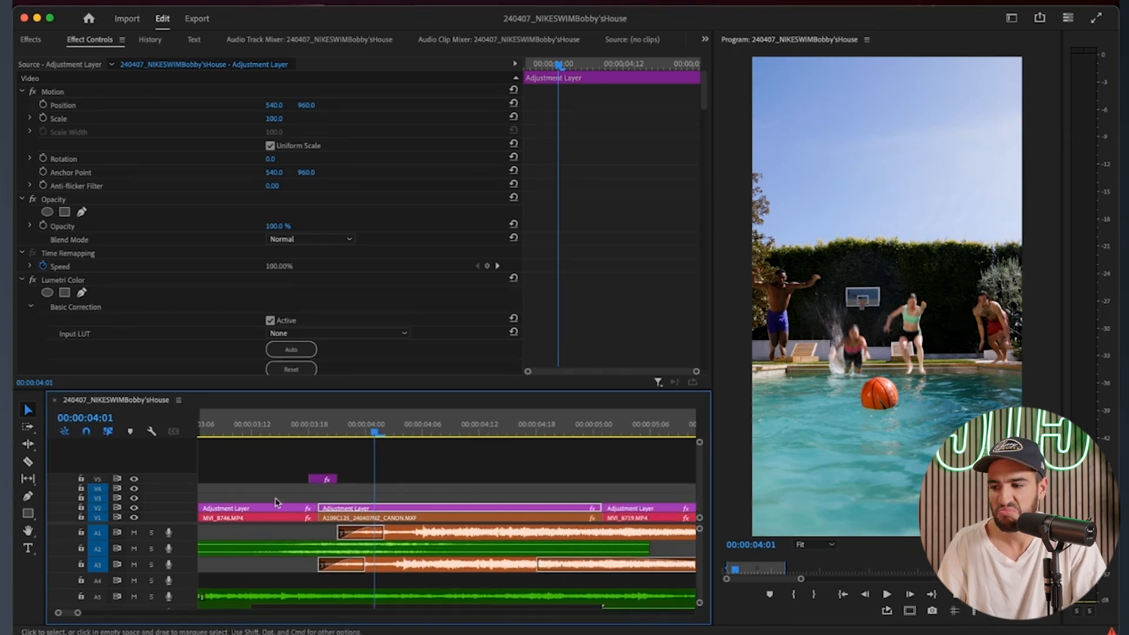
left_click(276, 502)
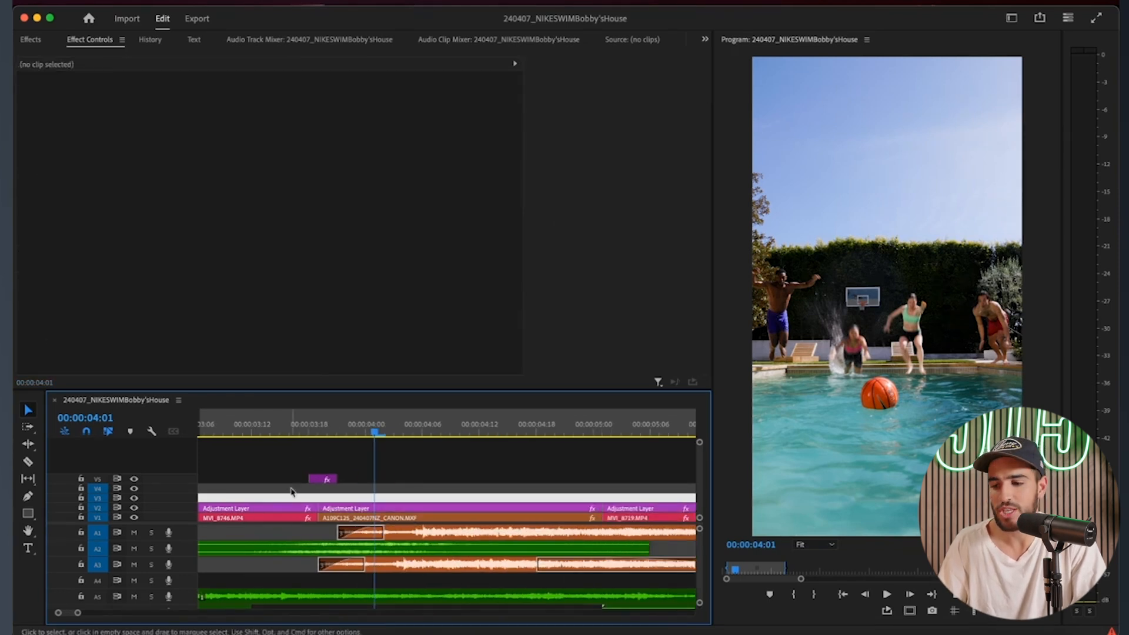
left_click(291, 430)
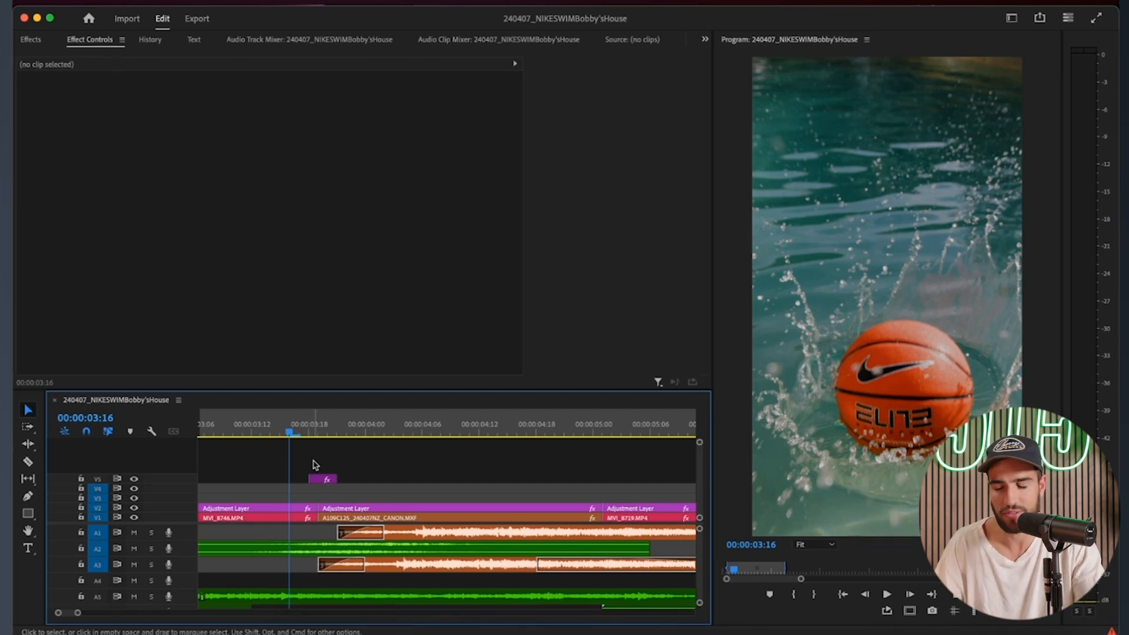
Show the V5 adjustment layer's Directional Blur settings and play across the cut into the pool jump shot.
left_click(326, 479)
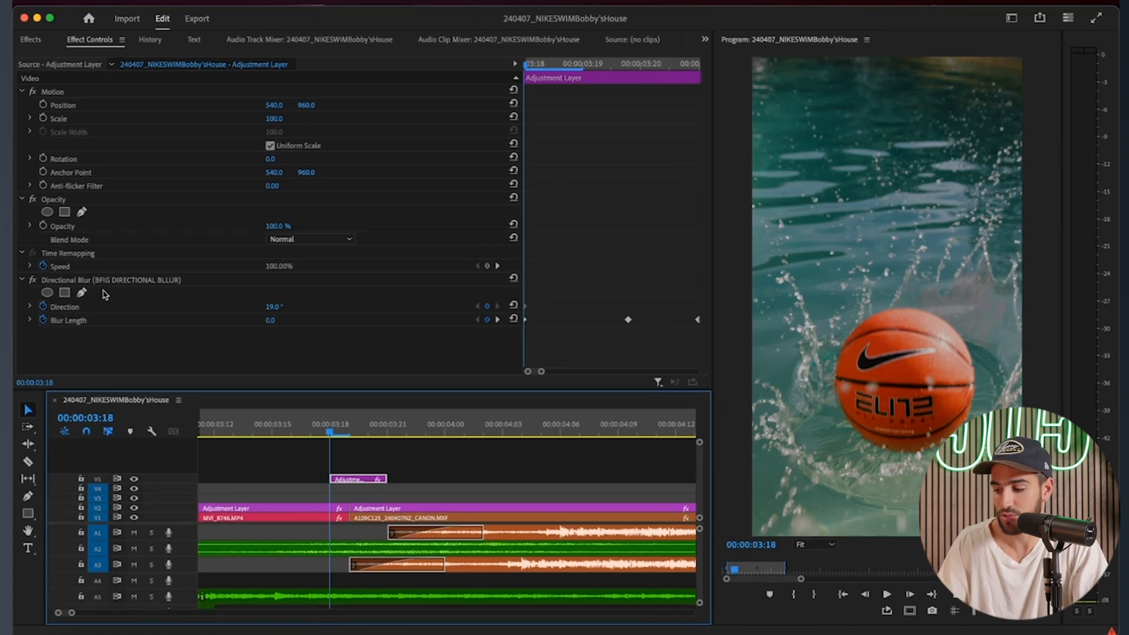
key("space")
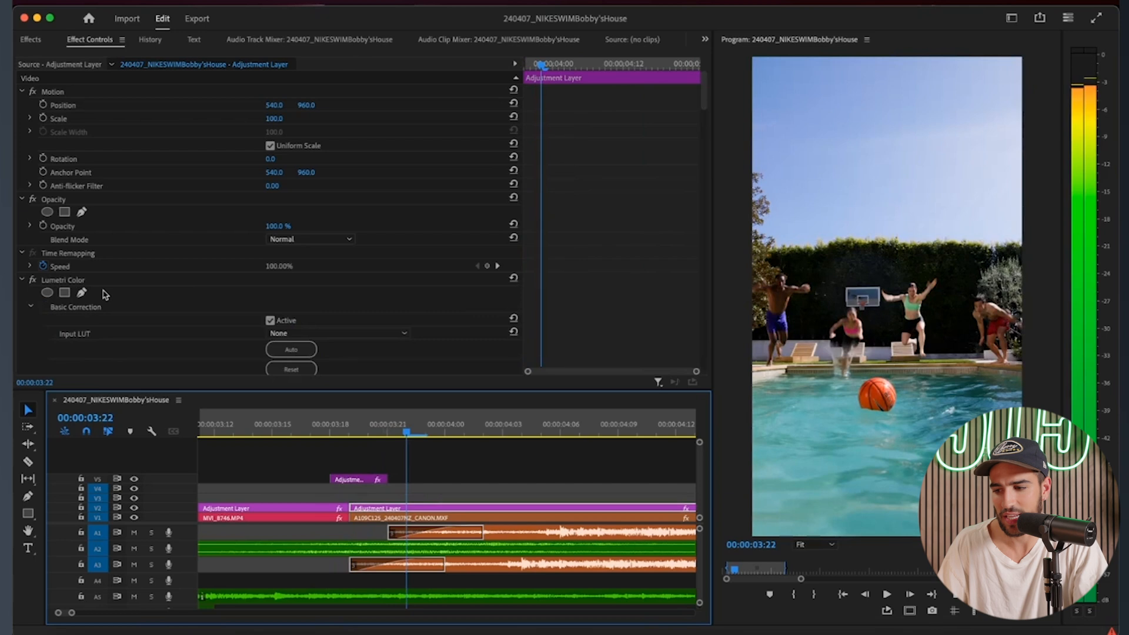
scroll(365, 489, "down", 3)
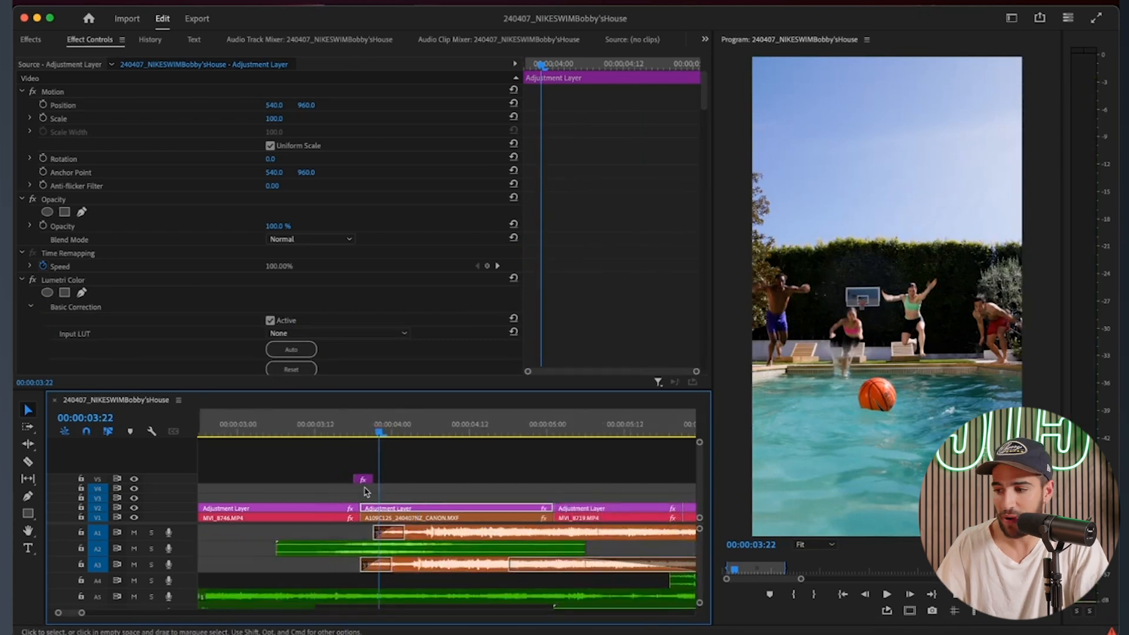
scroll(364, 490, "down", 3)
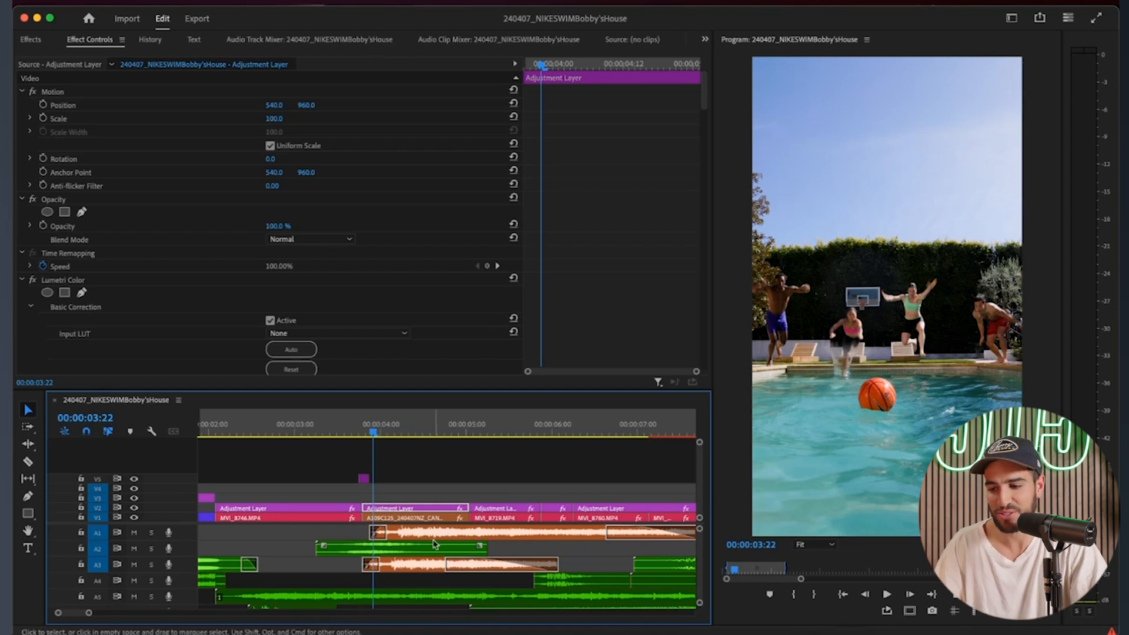
scroll(423, 529, "down", 2)
left_click(427, 494)
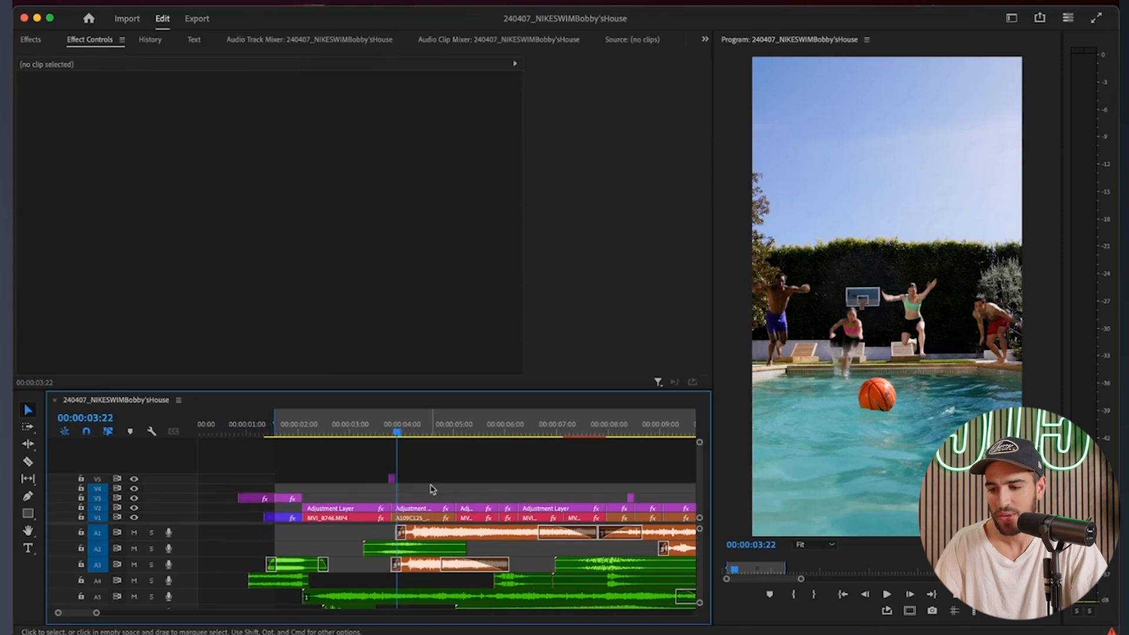
key("space")
key("d")
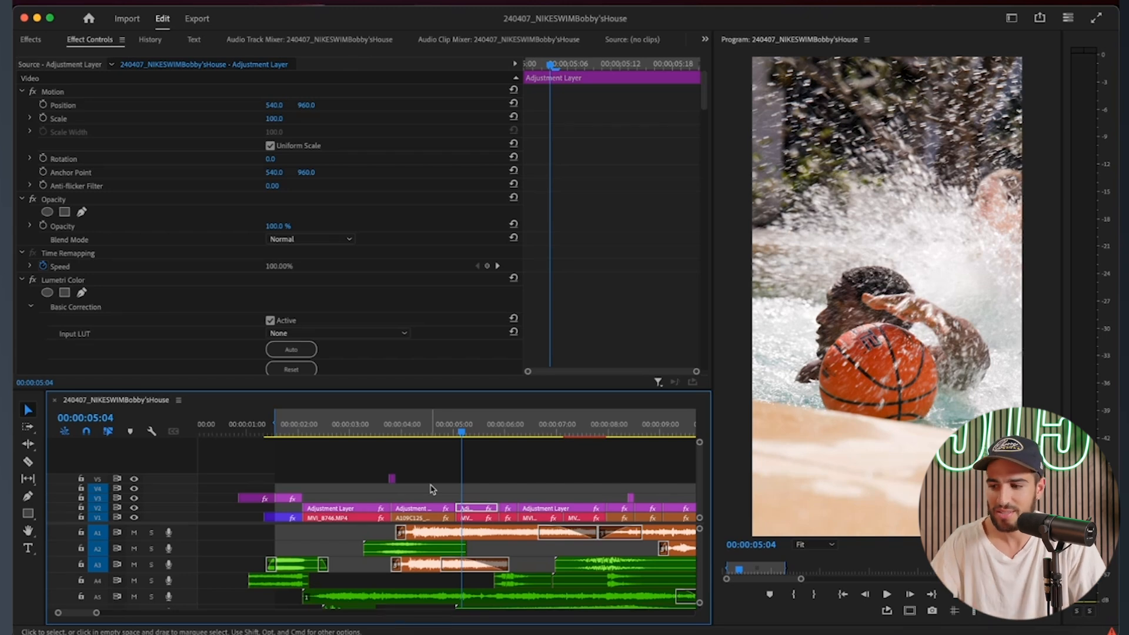
scroll(456, 464, "up", 3)
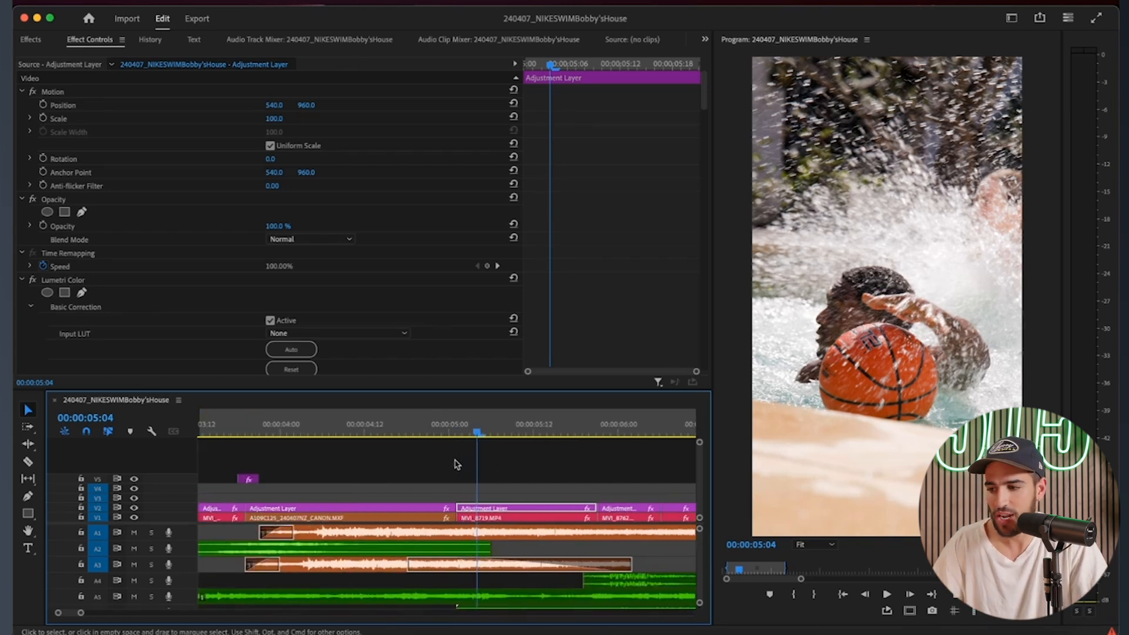
key("space")
key("space")
scroll(456, 502, "down", 3)
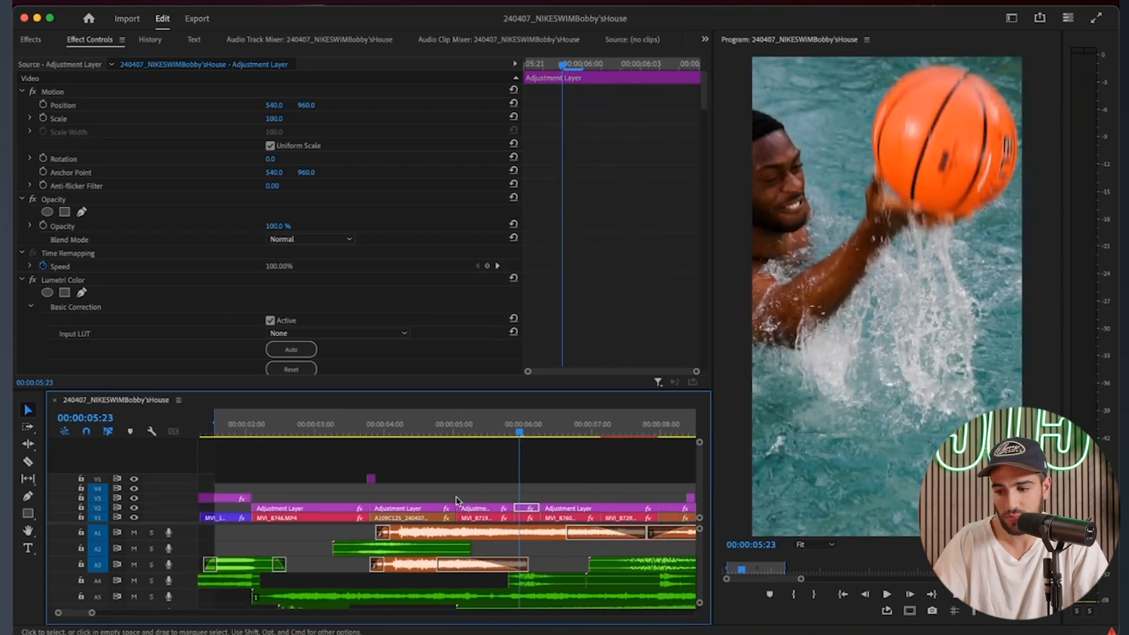
scroll(456, 501, "down", 3)
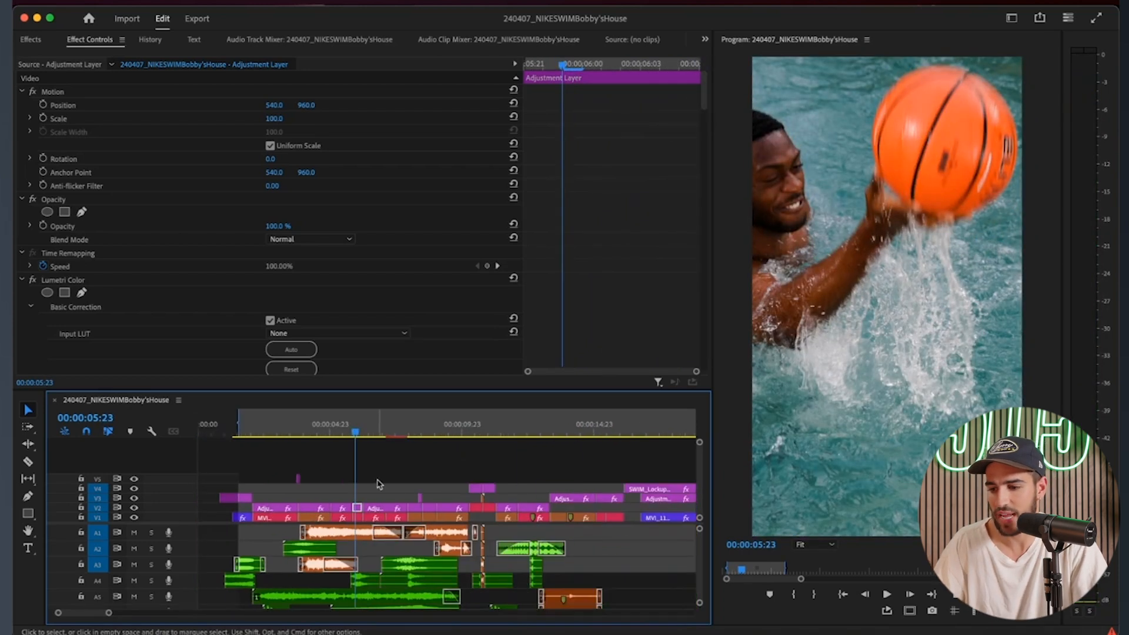
scroll(349, 489, "down", 3)
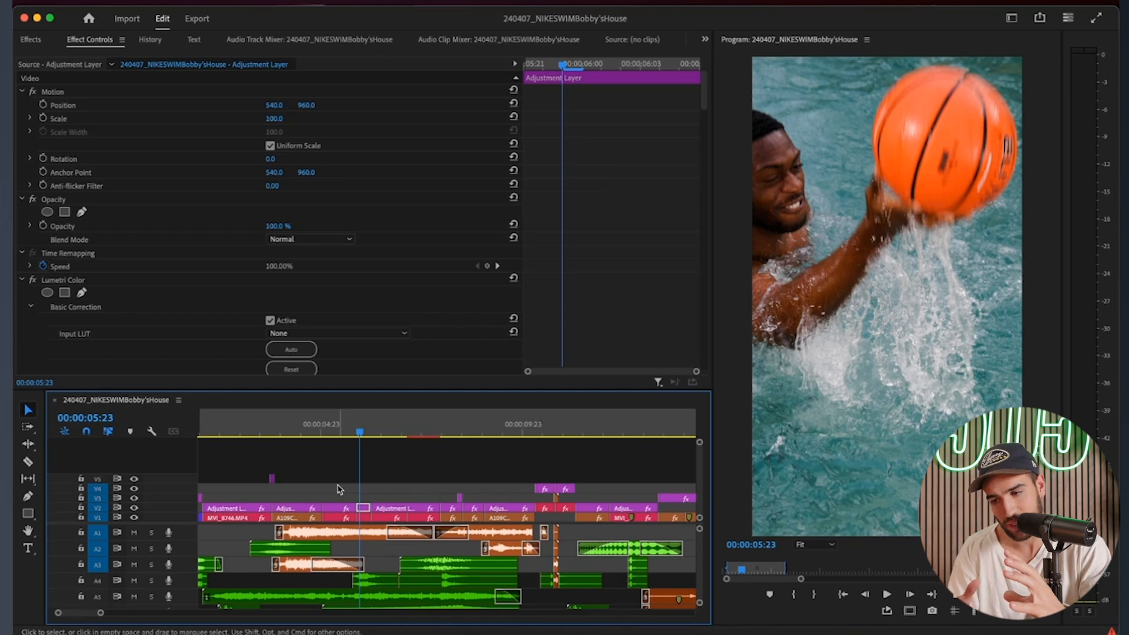
key("space")
key("space")
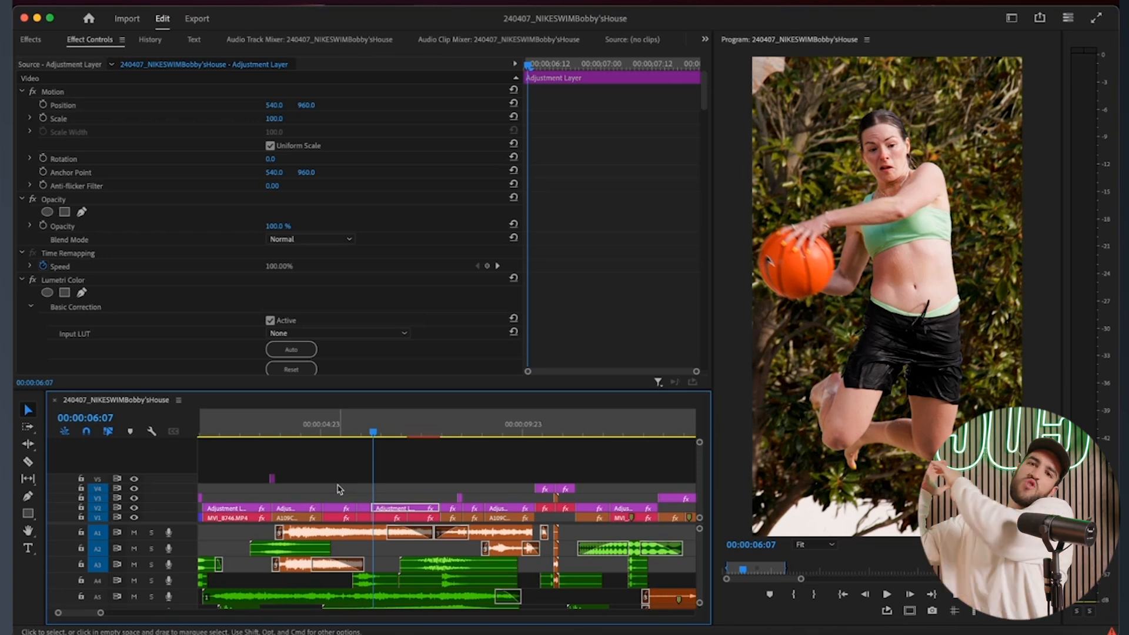
key("space")
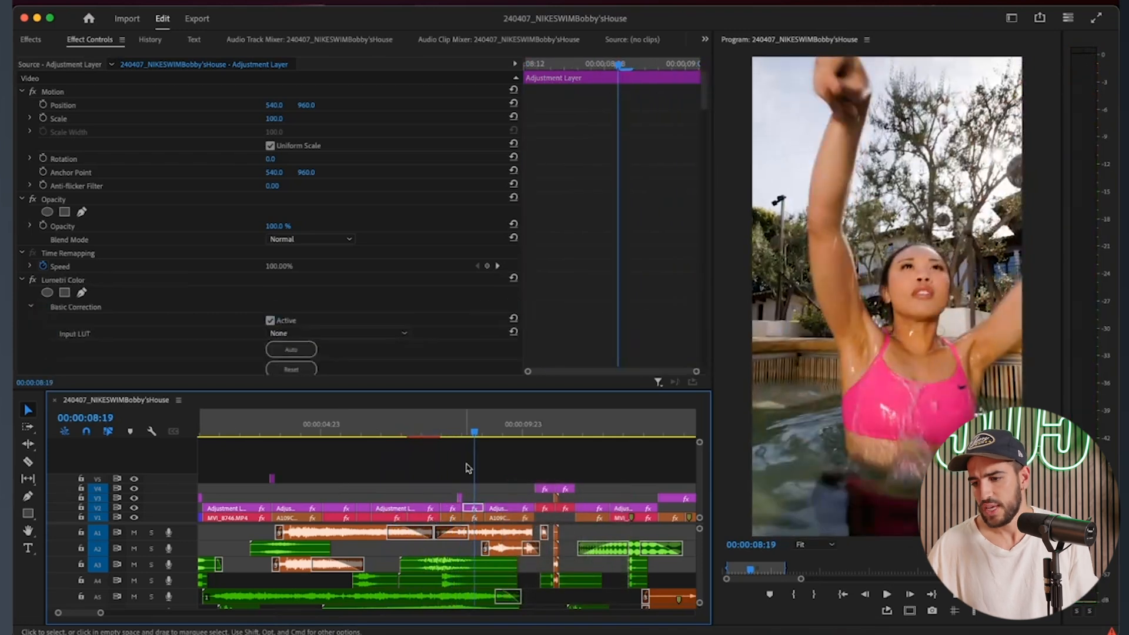
key("equal")
key("equal")
left_click(427, 441)
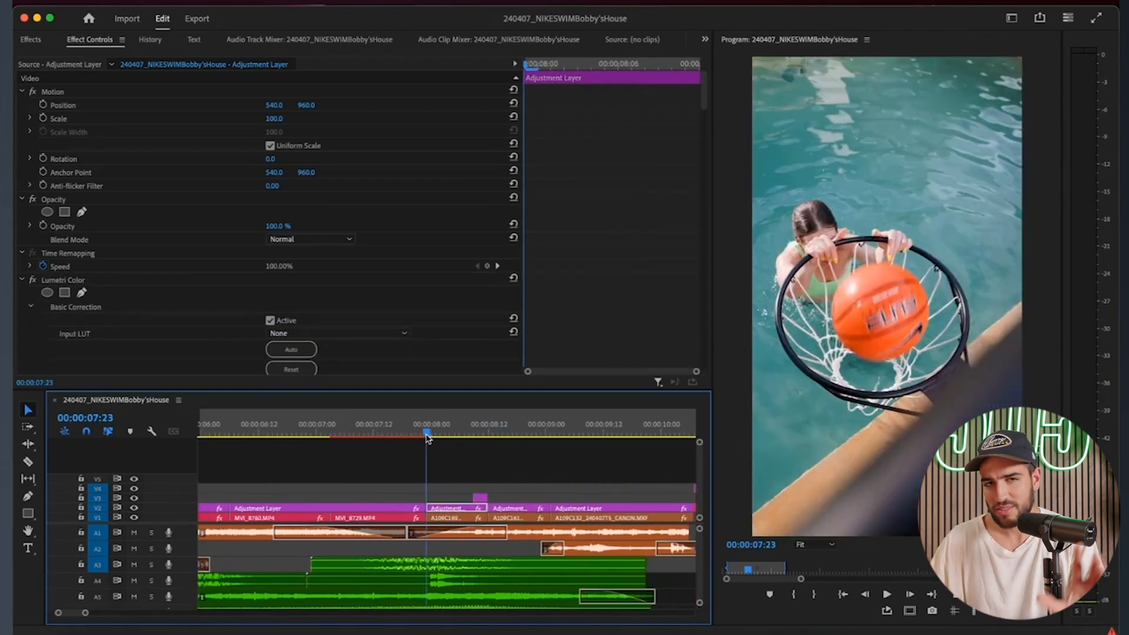
left_click(414, 439)
key("space")
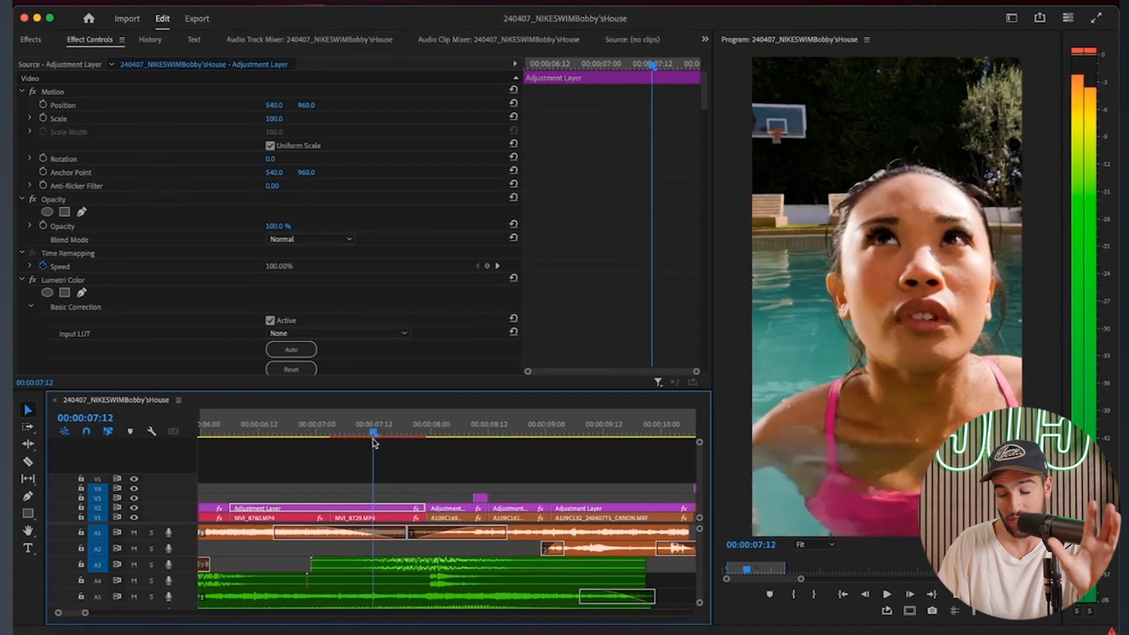
left_click(386, 463)
key("minus")
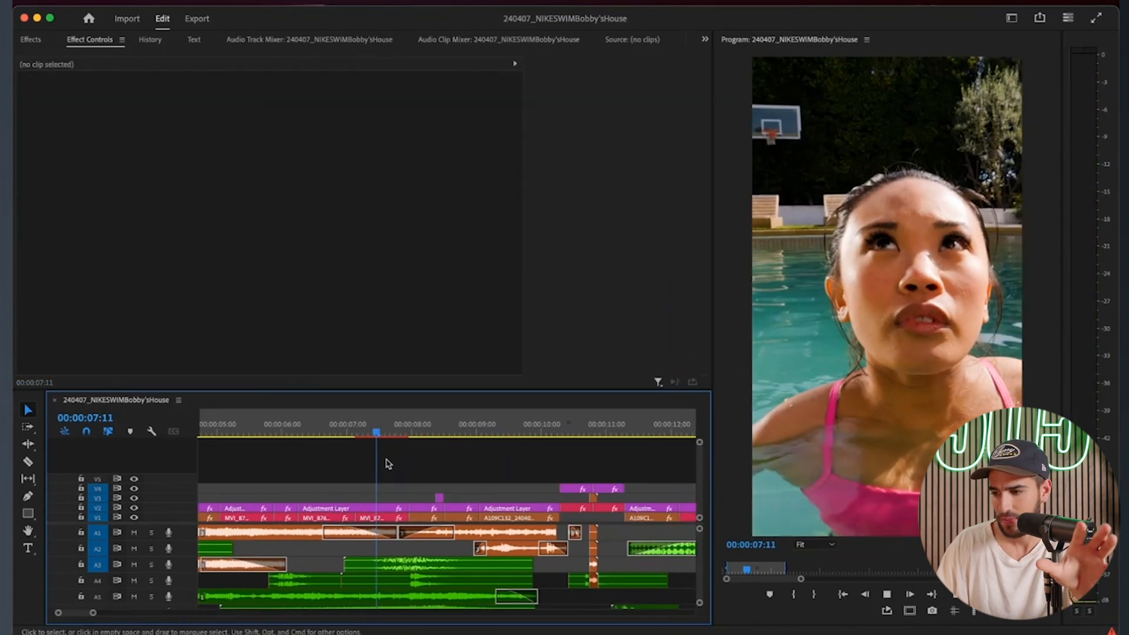
key("space")
key("minus")
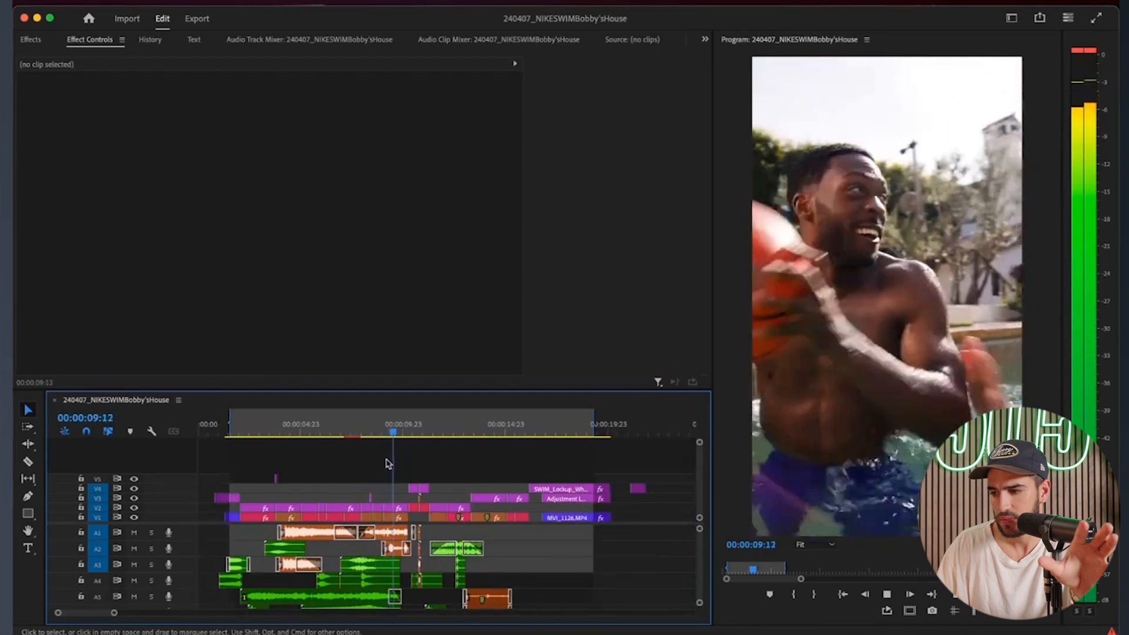
key("equal")
key("d")
key("equal")
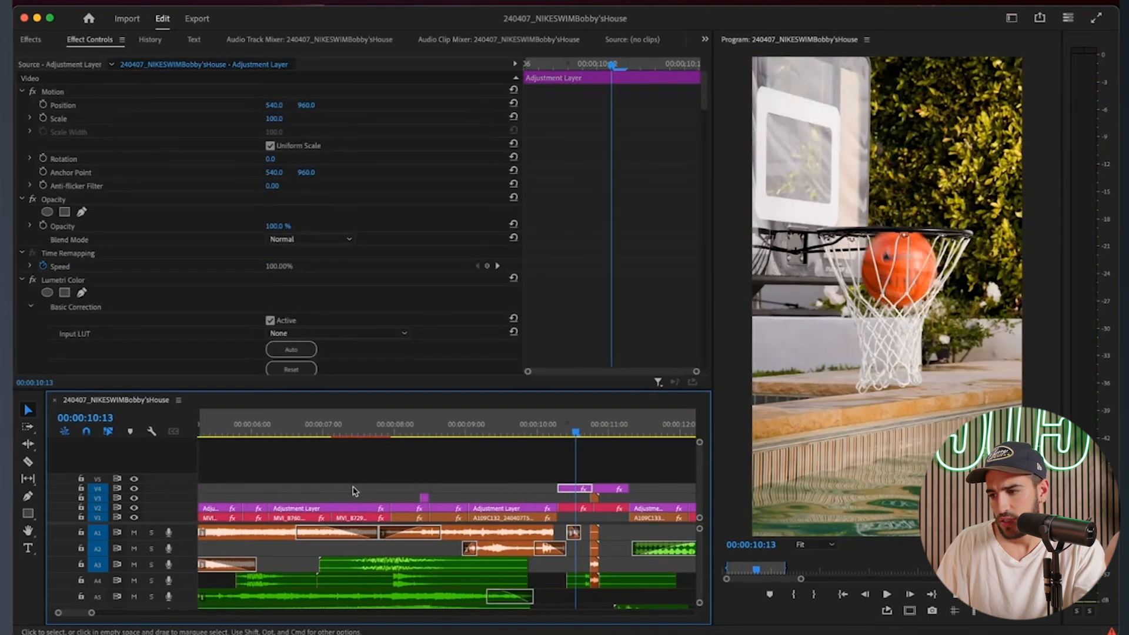
key("space")
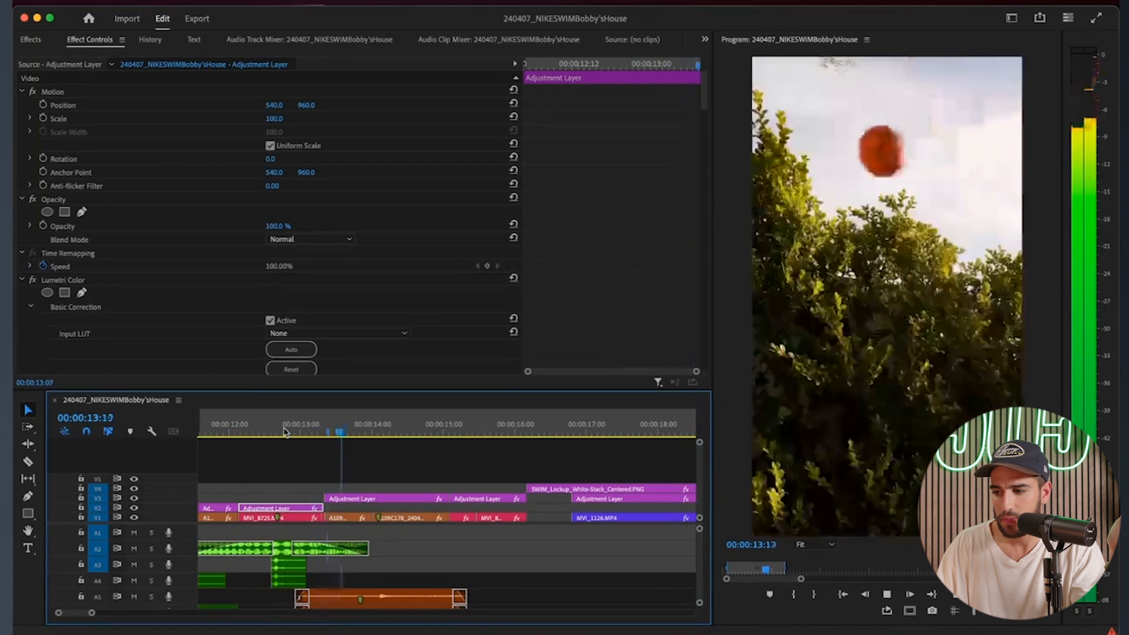
key("space")
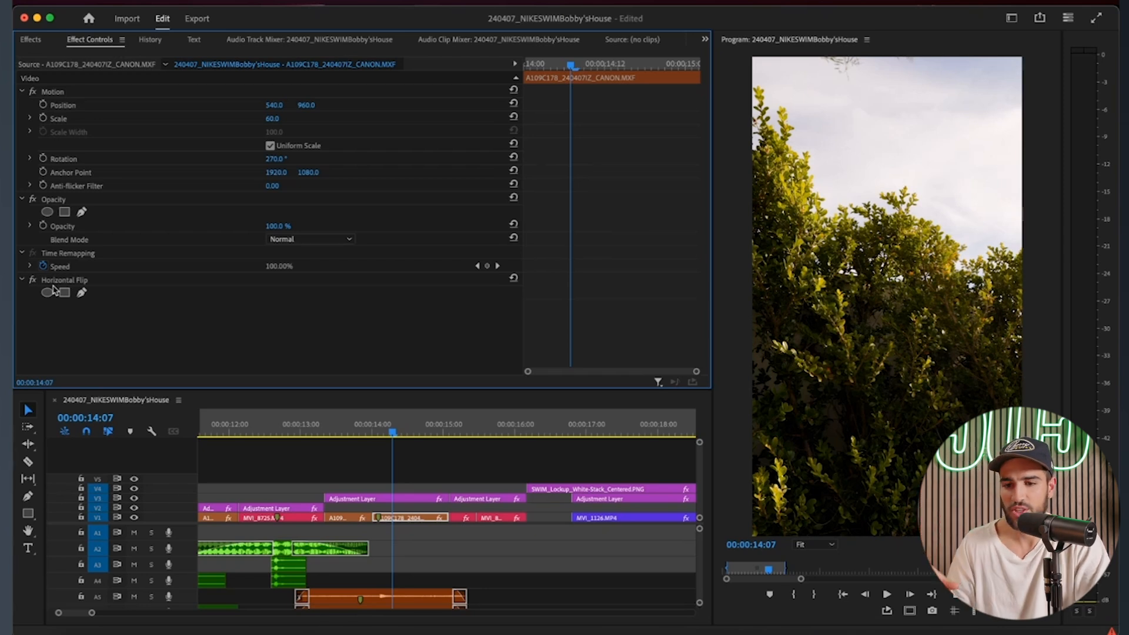
left_click(341, 433)
key("space")
left_click(314, 433)
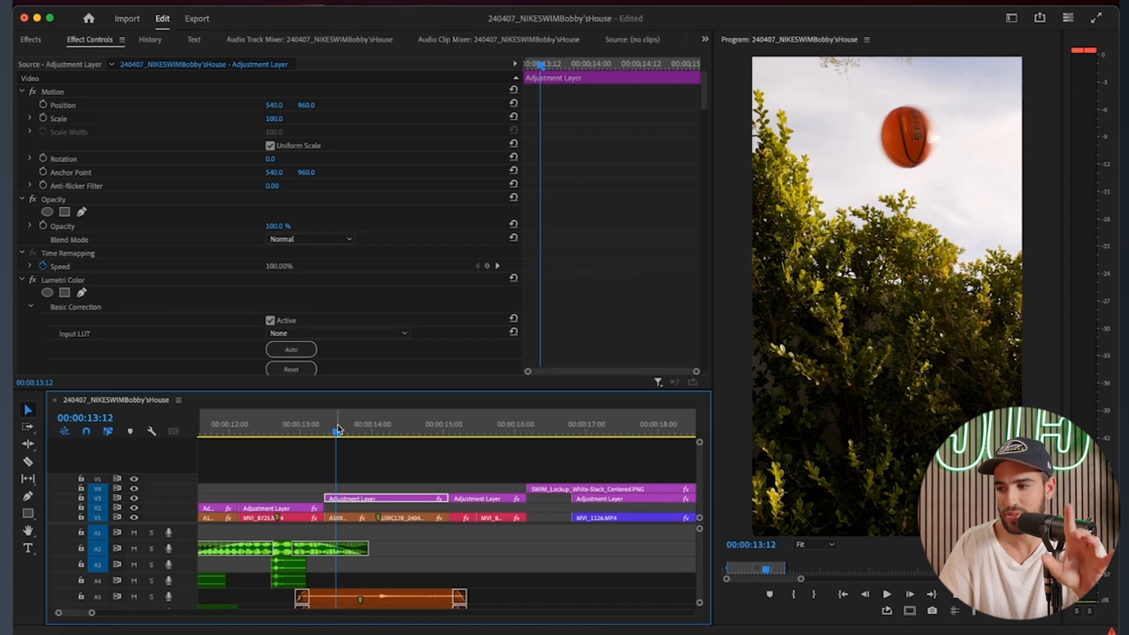
key("space")
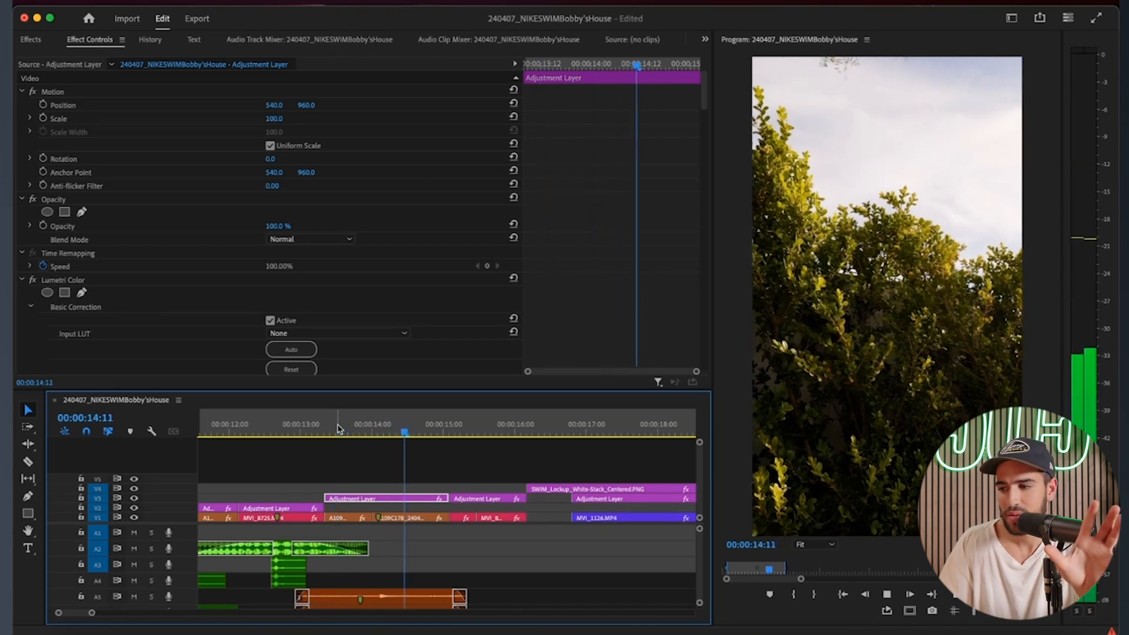
key("space")
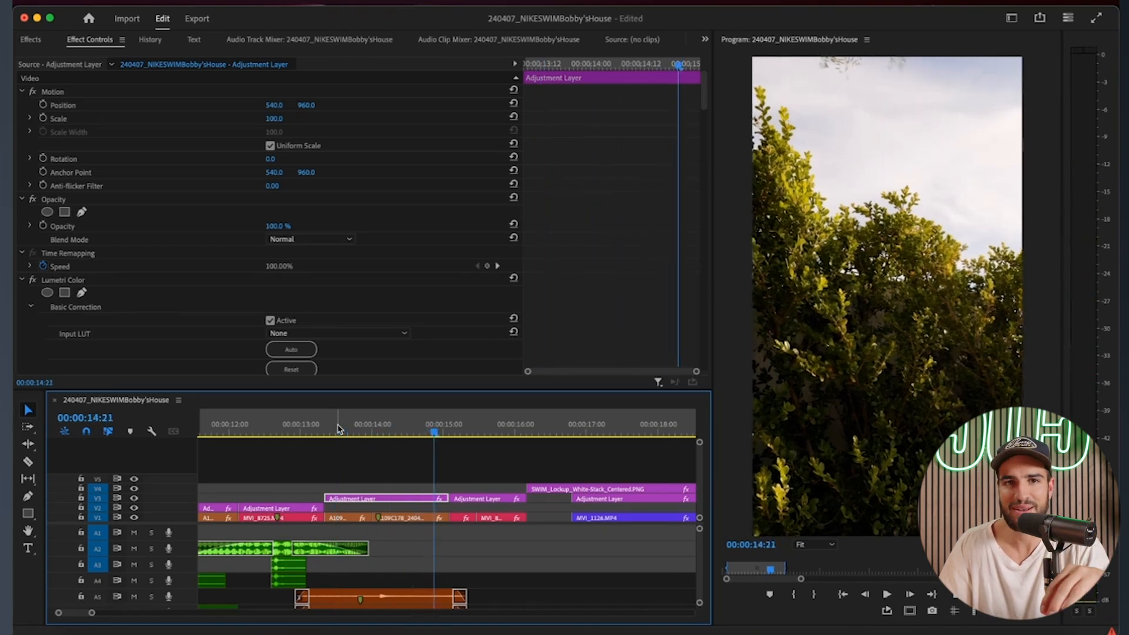
left_click(397, 479)
key("space")
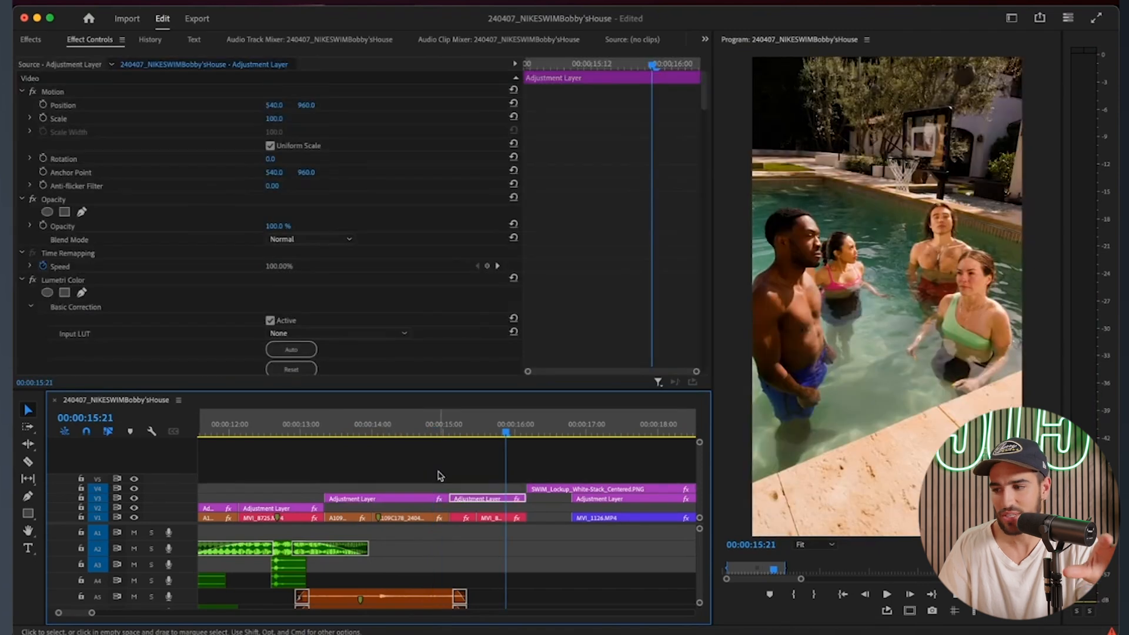
key("space")
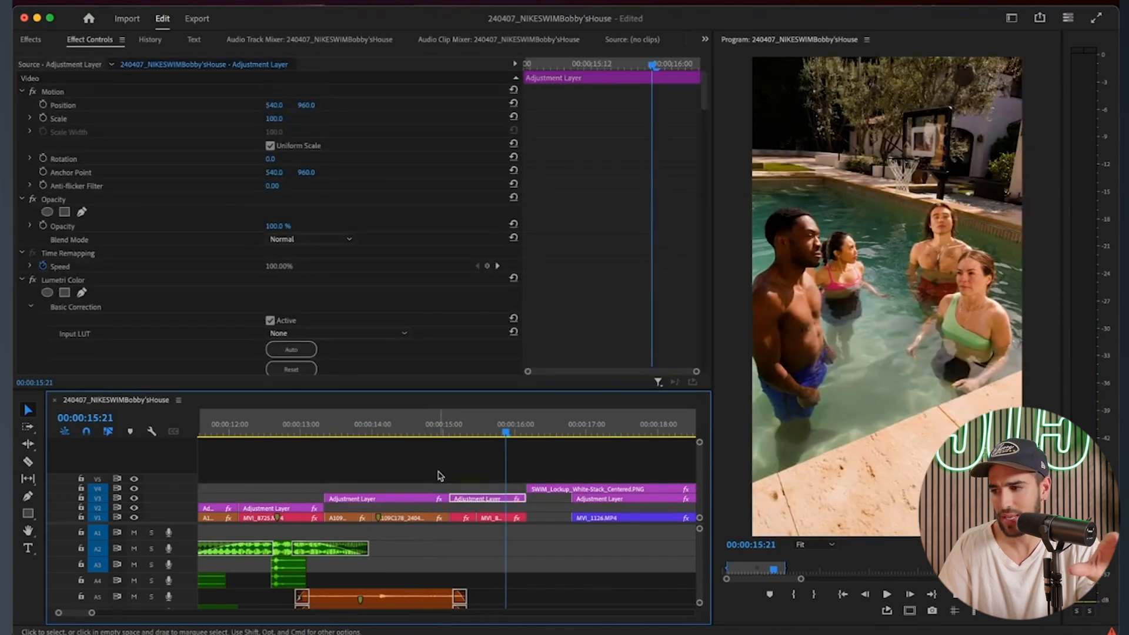
key("space")
key("minus")
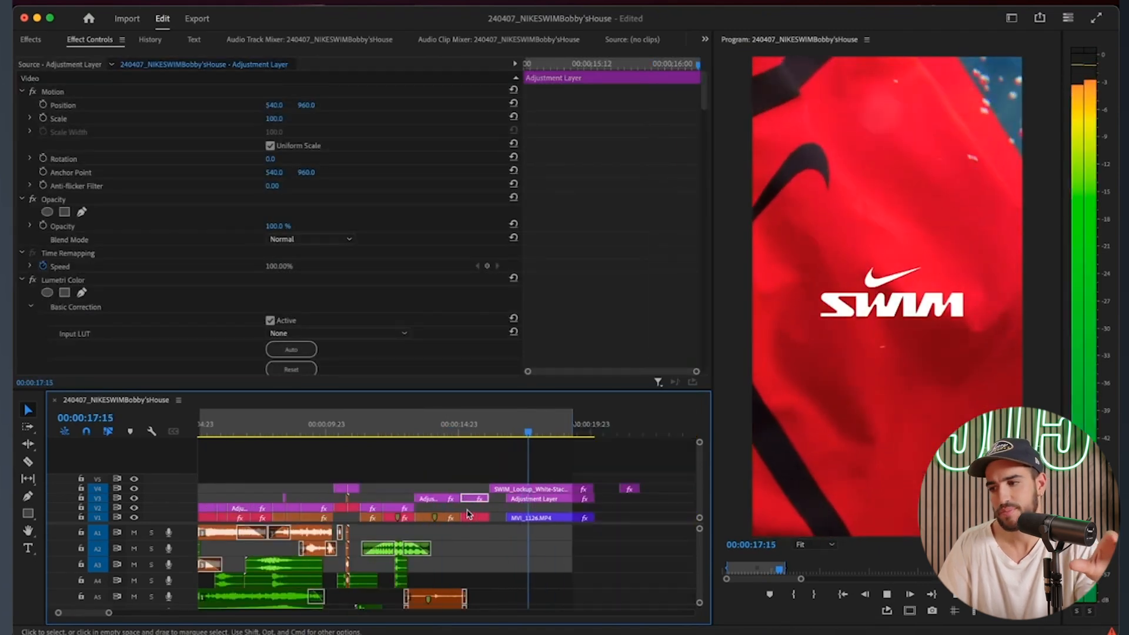
key("minus")
key("space")
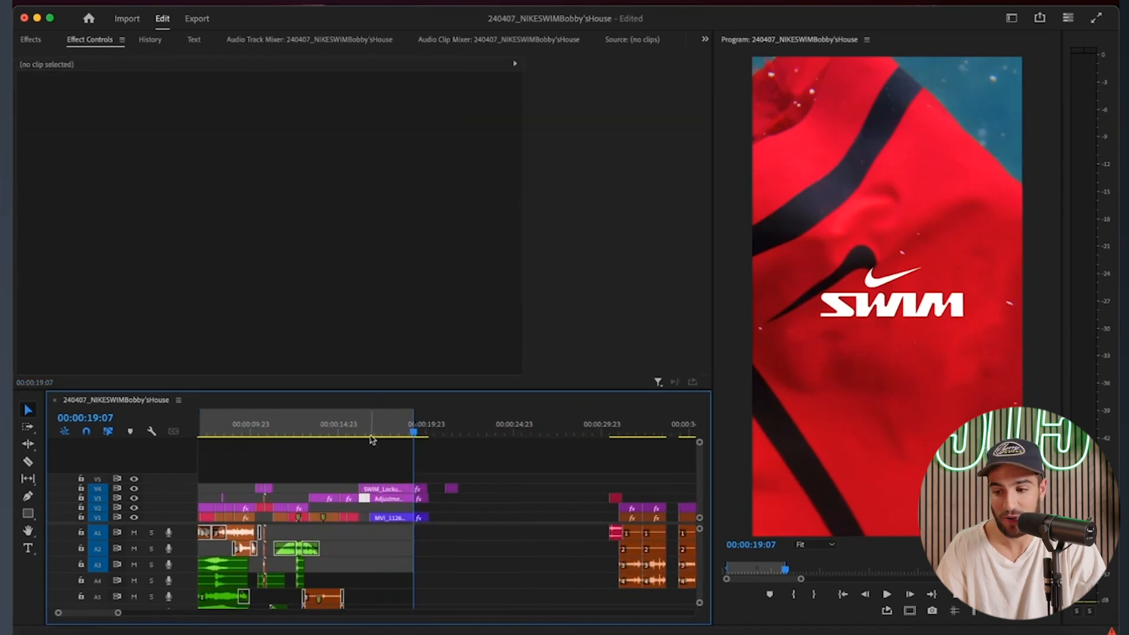
left_click(373, 439)
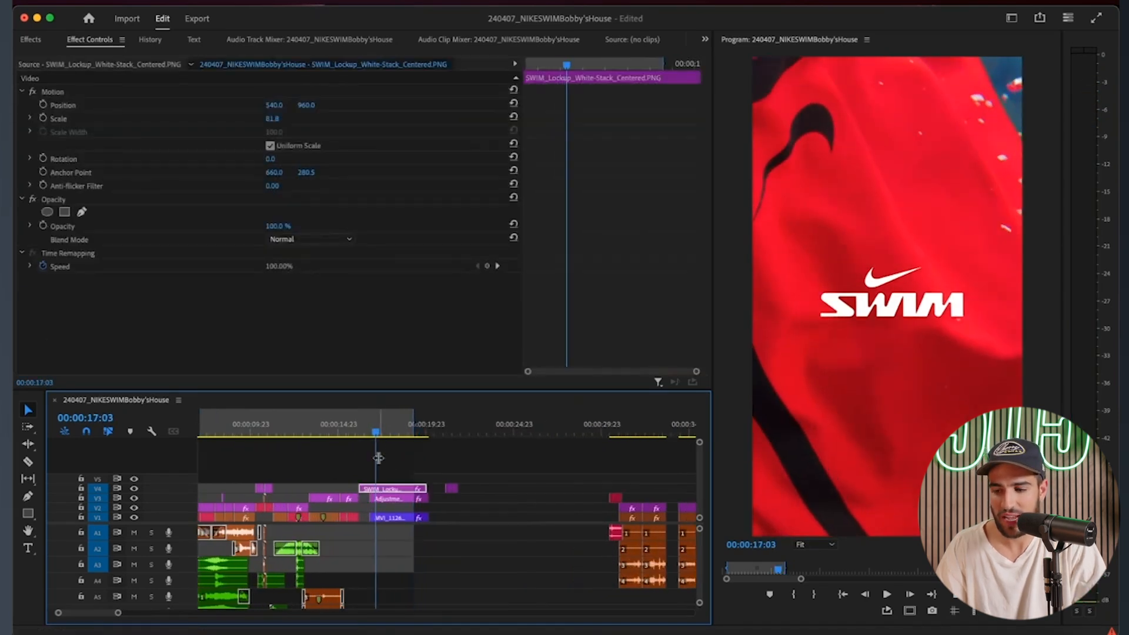
left_click(378, 457)
key("equal")
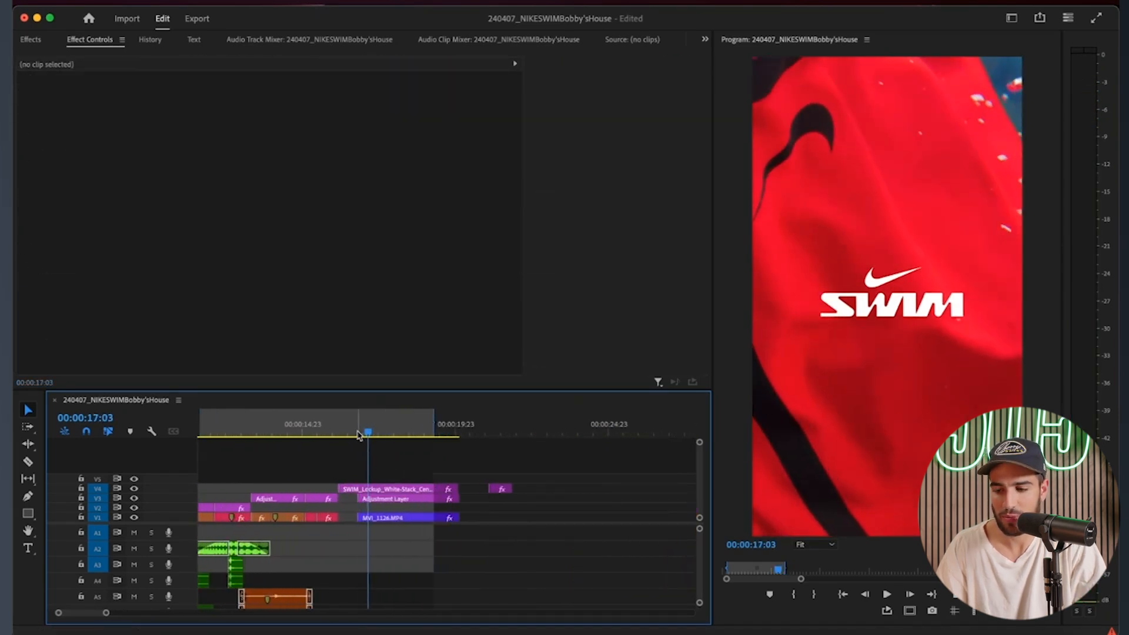
mouse_move(357, 431)
left_mouse_down()
mouse_move(341, 431)
mouse_move(382, 433)
left_mouse_up()
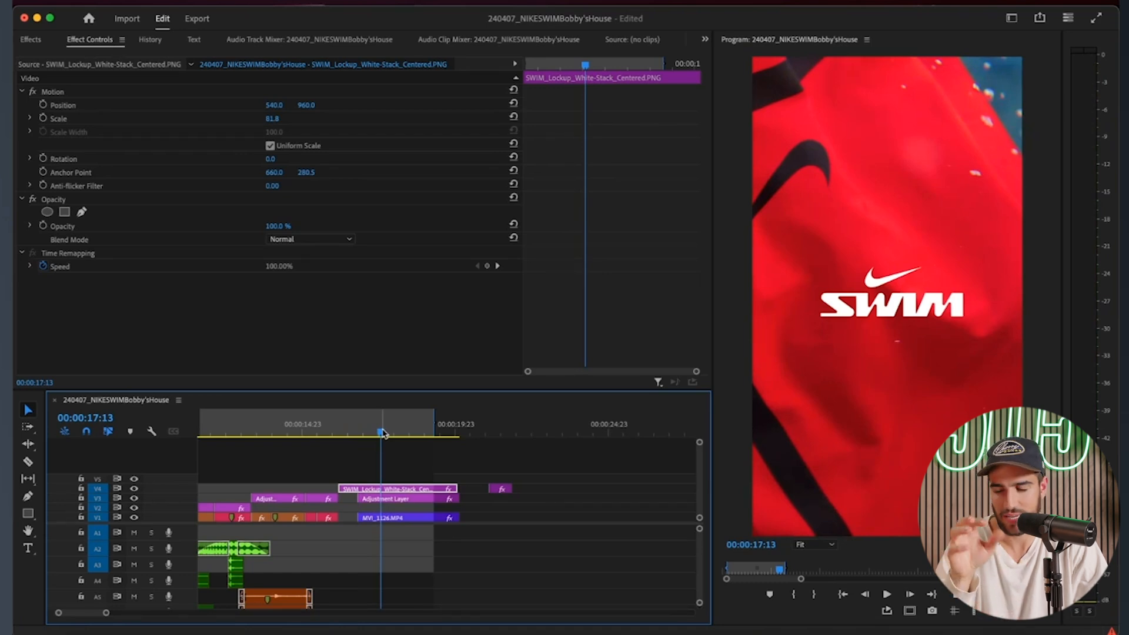
left_click(415, 463)
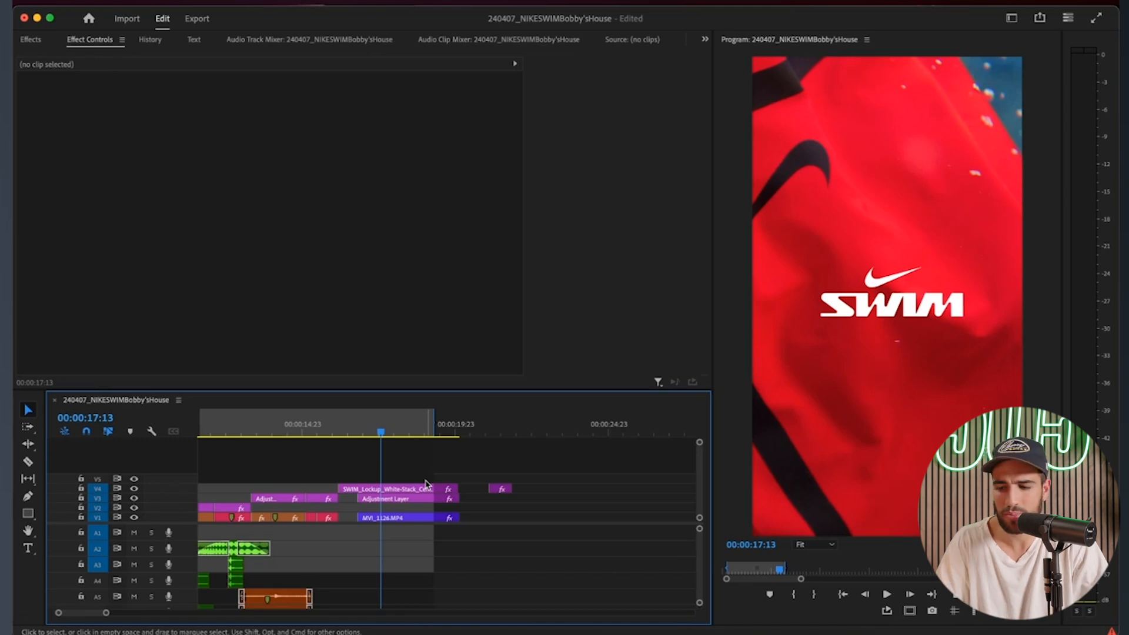
key("backslash")
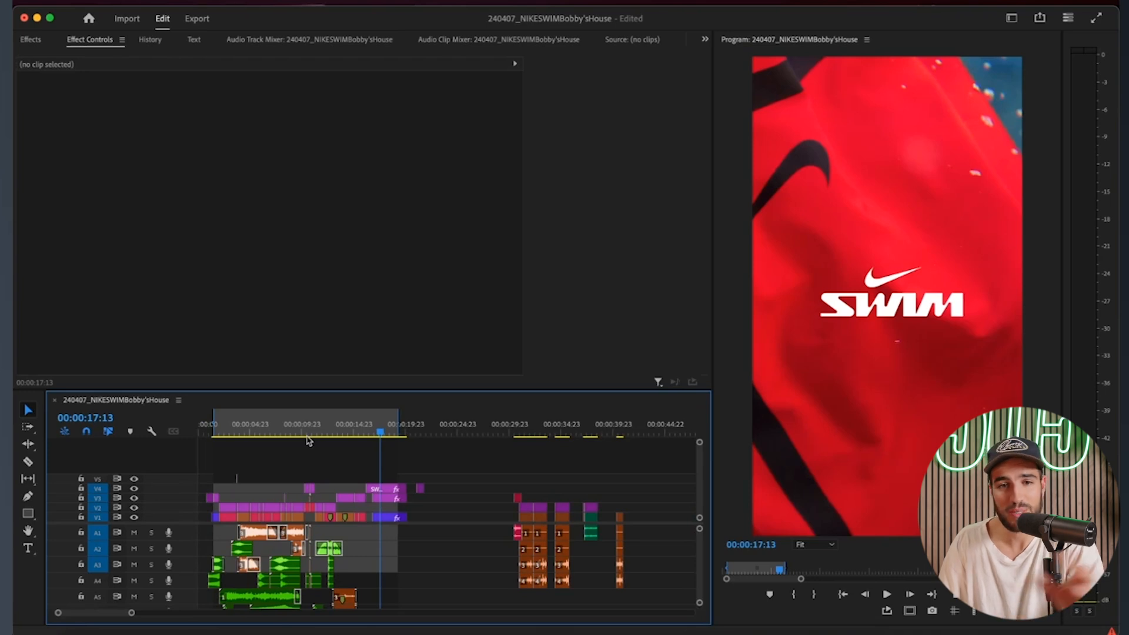
Select the adjustment layer over the group pool shot at 00:00:15:18, then clear the selection.
left_click(367, 424)
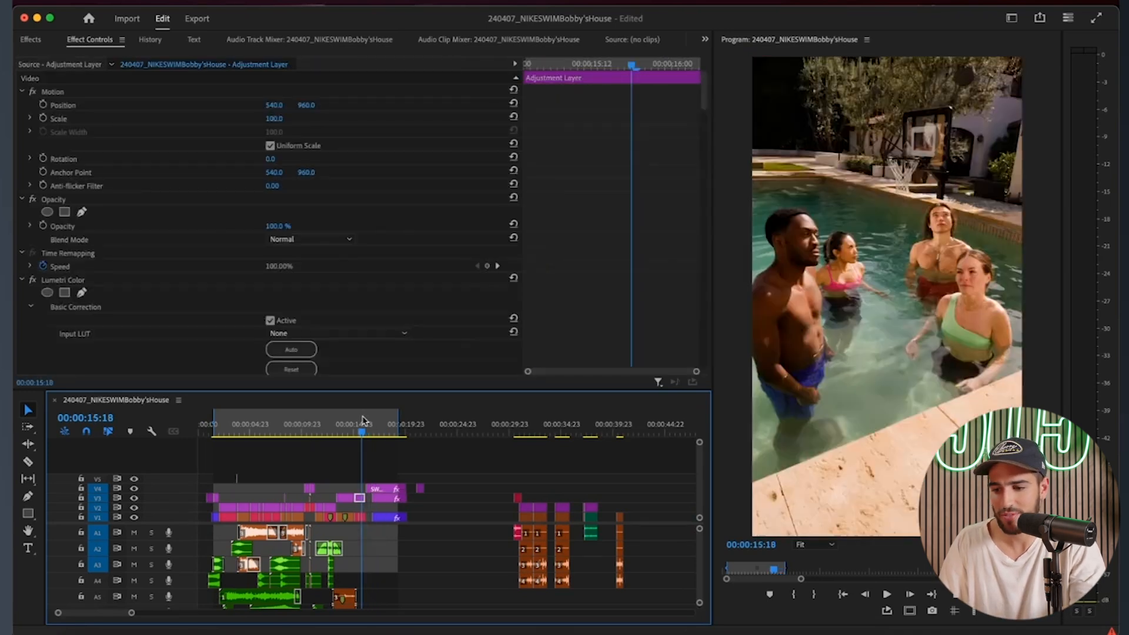
left_click(360, 499)
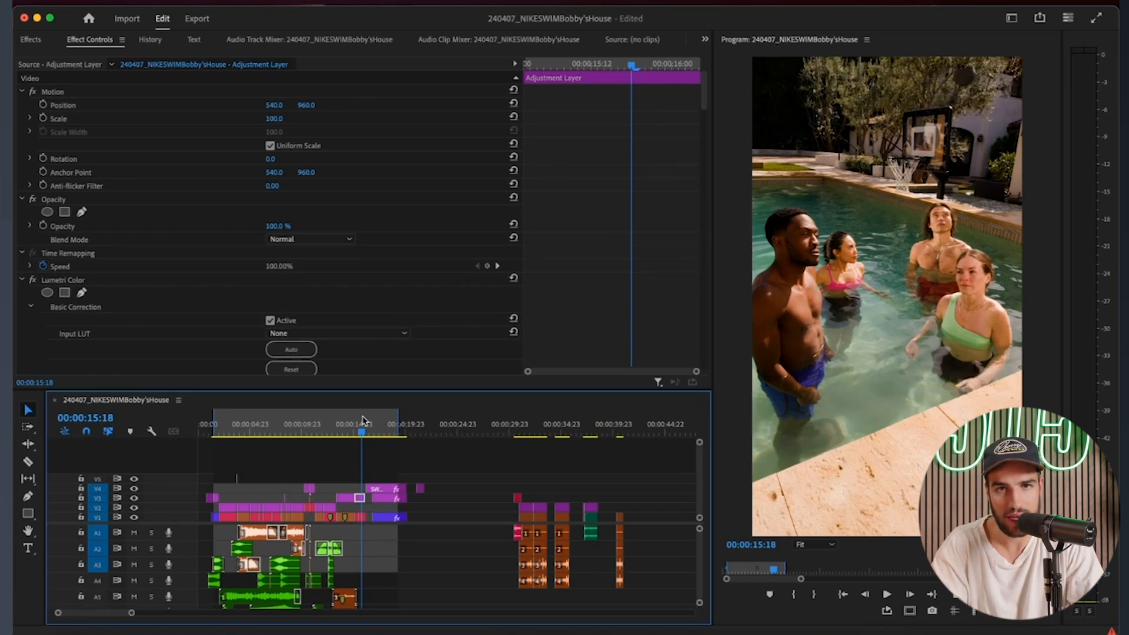
left_click(363, 459)
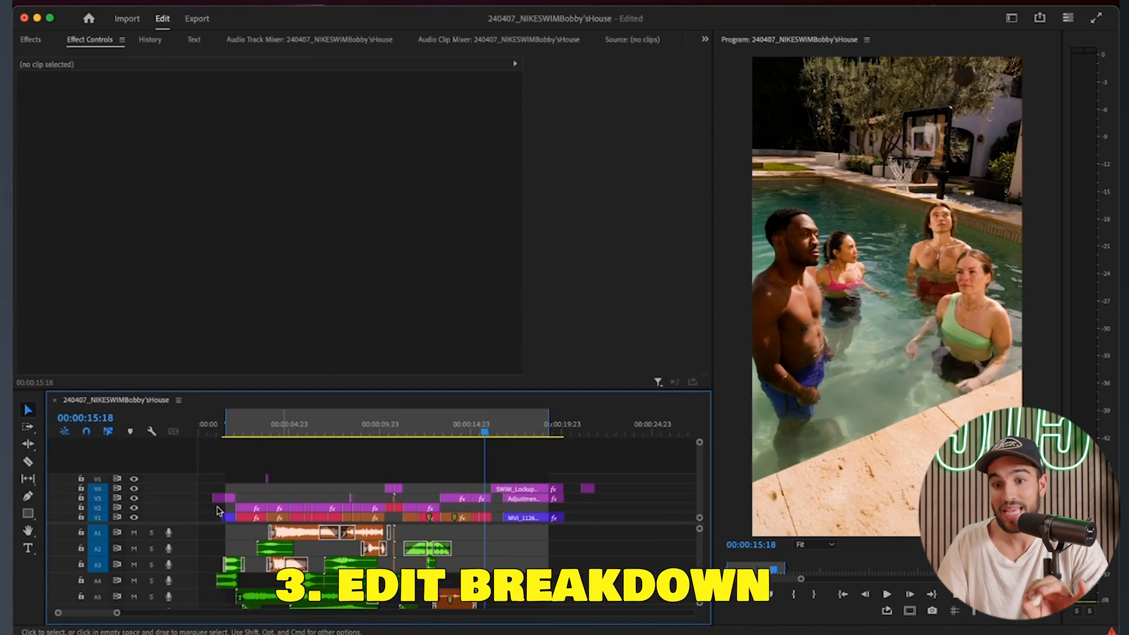
key("equal")
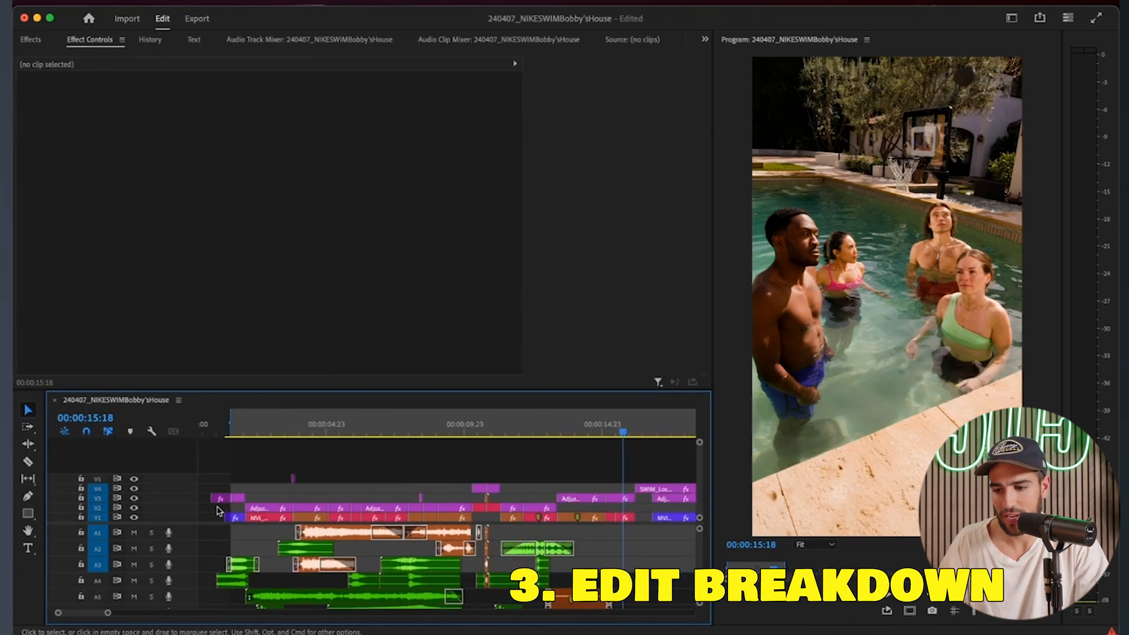
key("minus")
key("minus")
key("minus")
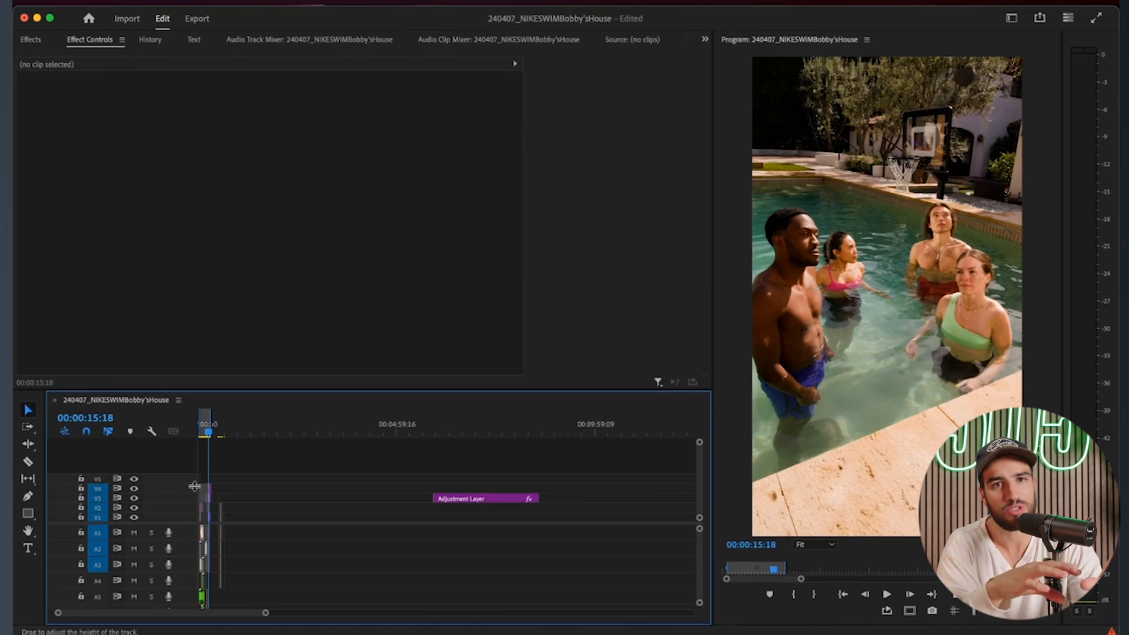
Zoom in on the sequence start, select the first adjustment layer and play the opening red shorts shot.
key("equal")
key("equal")
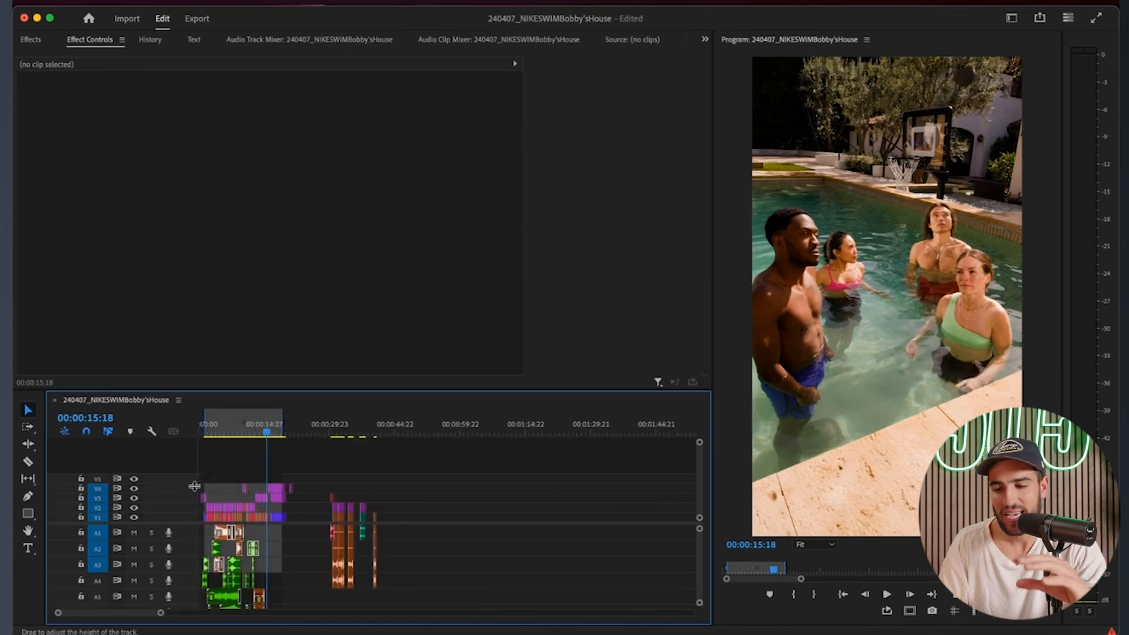
key("equal")
key("equal")
key("equal")
left_click(251, 437)
left_click(248, 500)
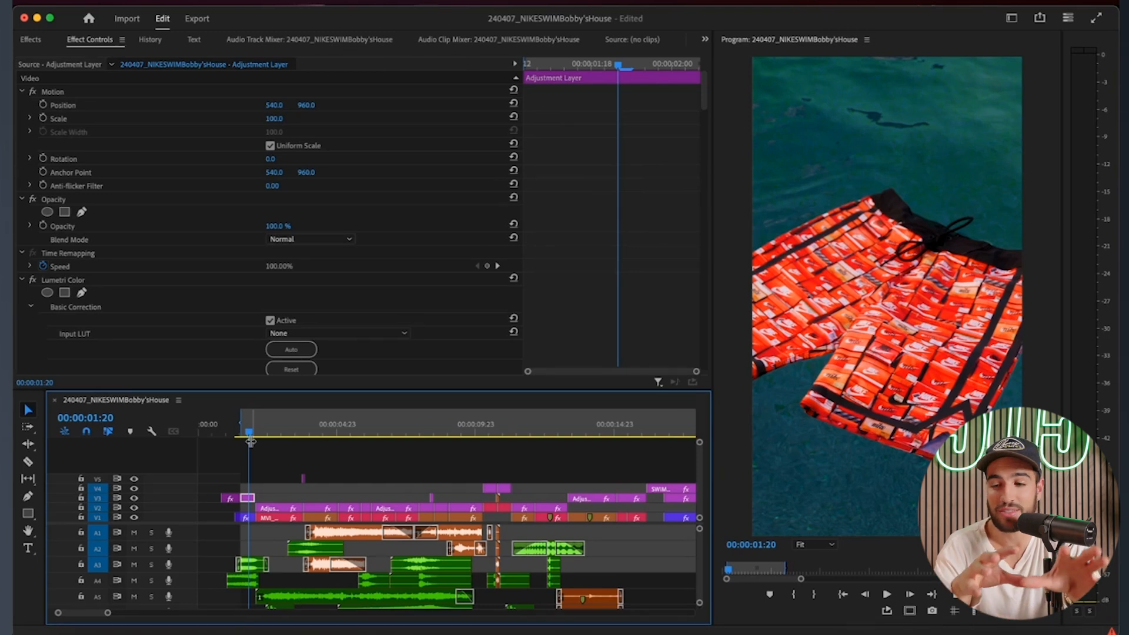
key("space")
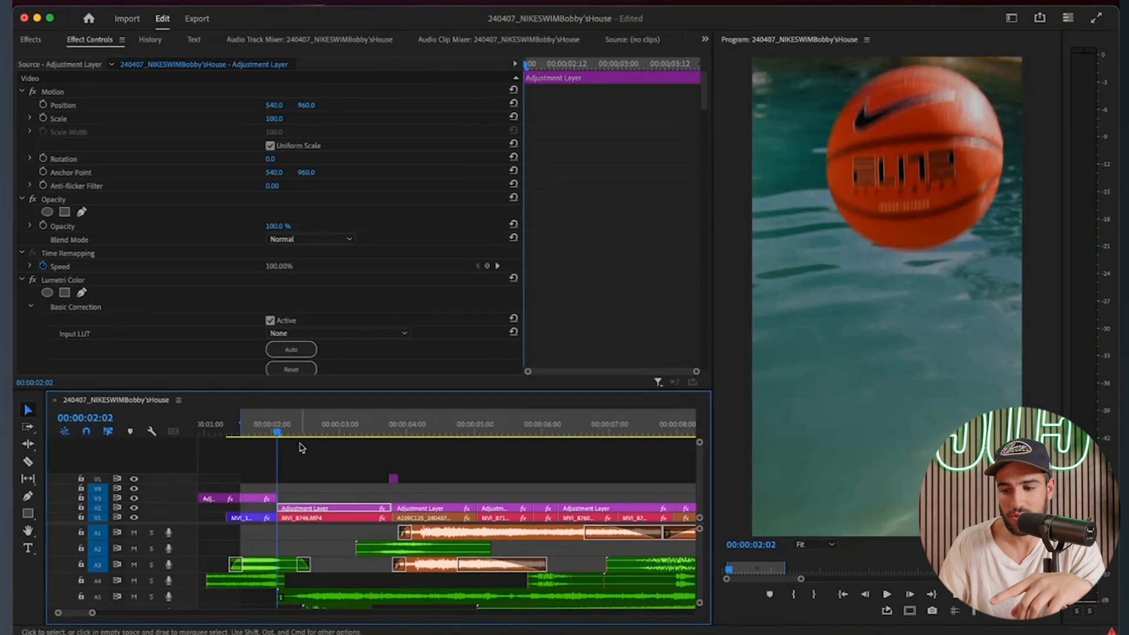
left_click(300, 448)
Replay the opening in bursts, stopping on the falling basketball and then on the splash at 2:23.
left_click(245, 433)
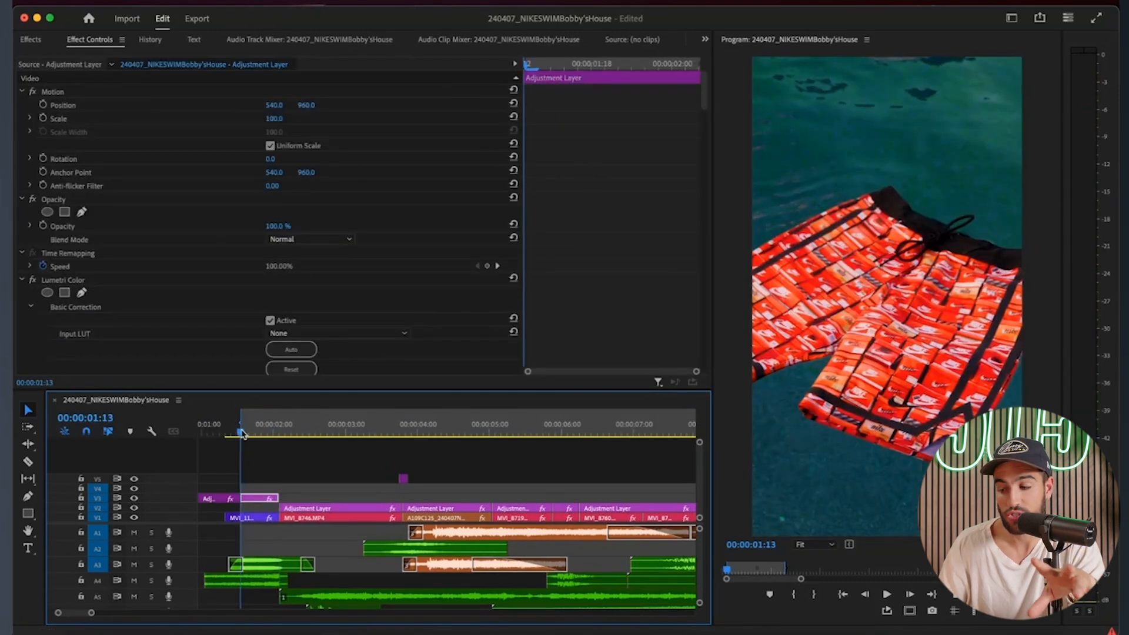
key("space")
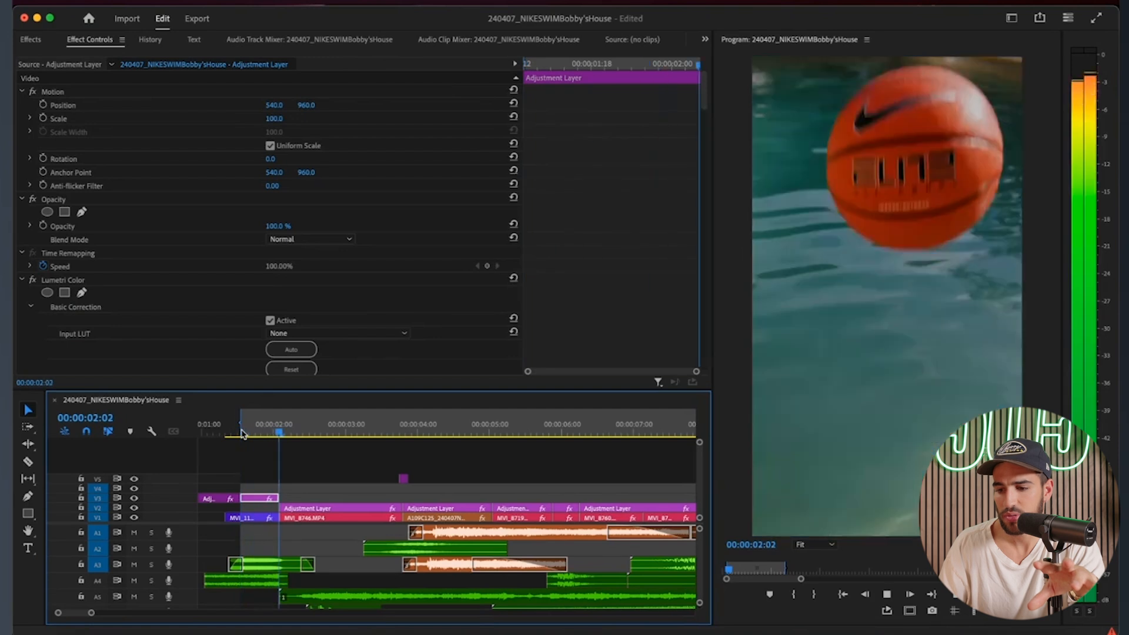
key("space")
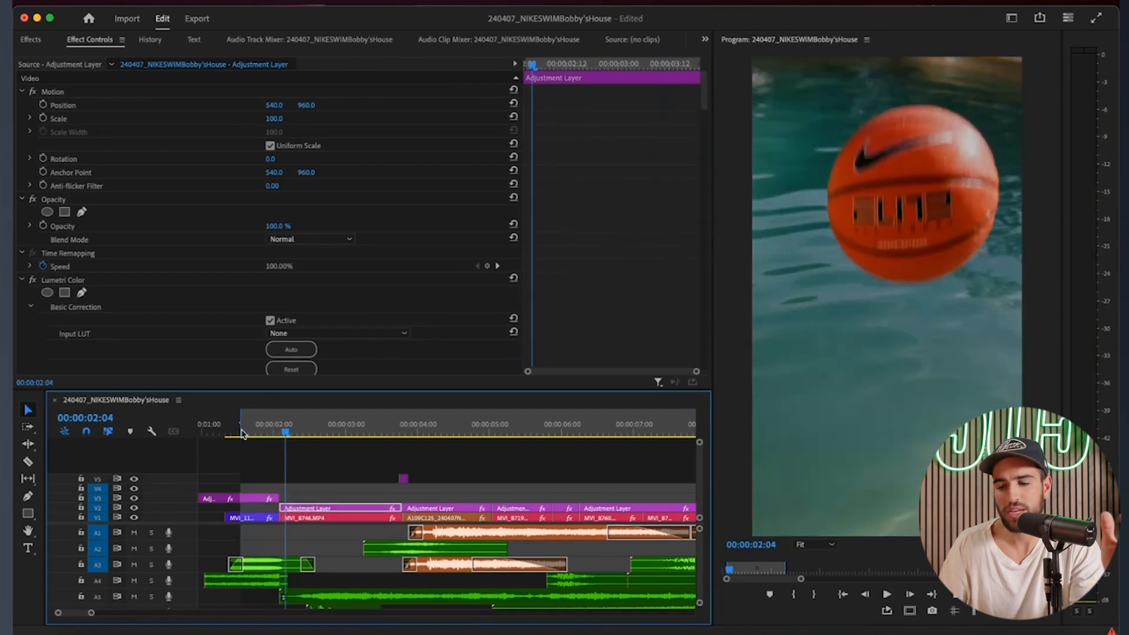
key("space")
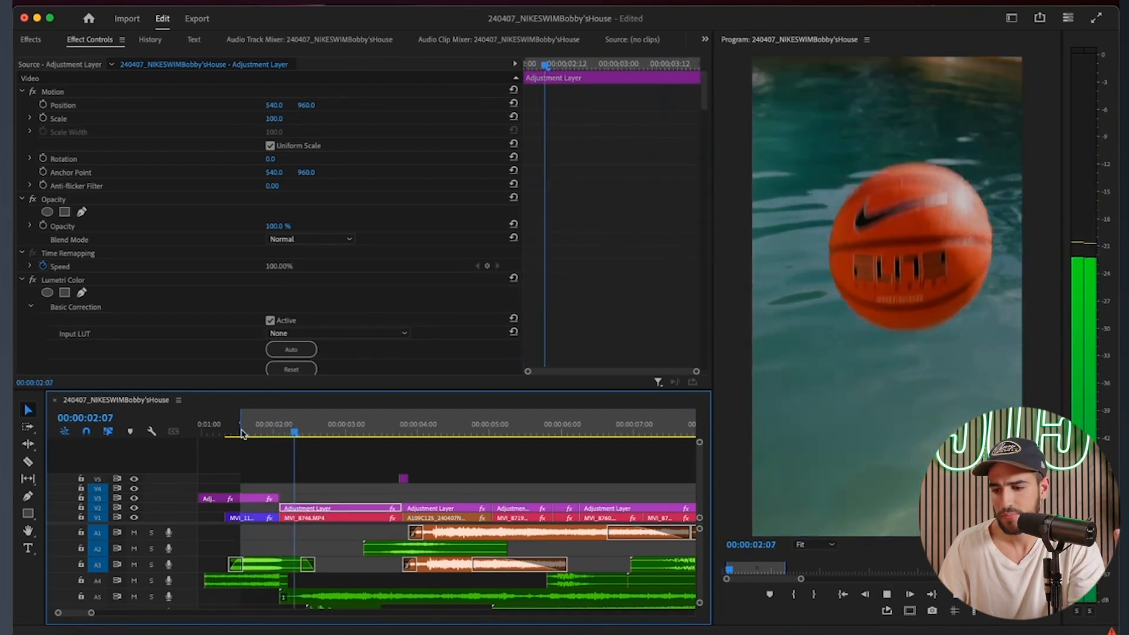
key("space")
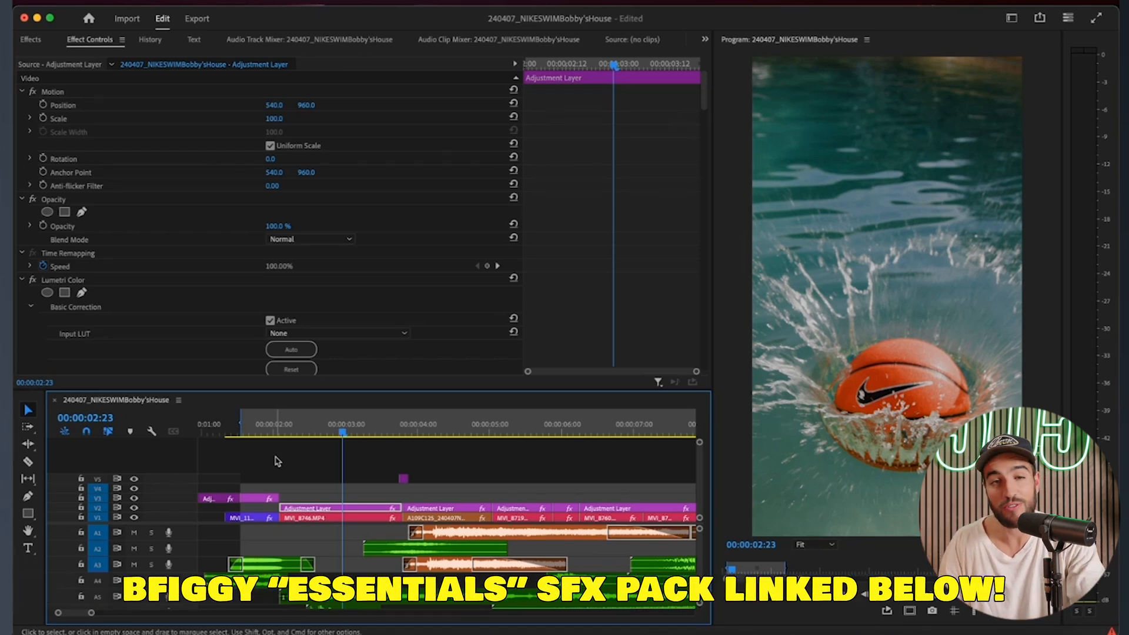
key("minus")
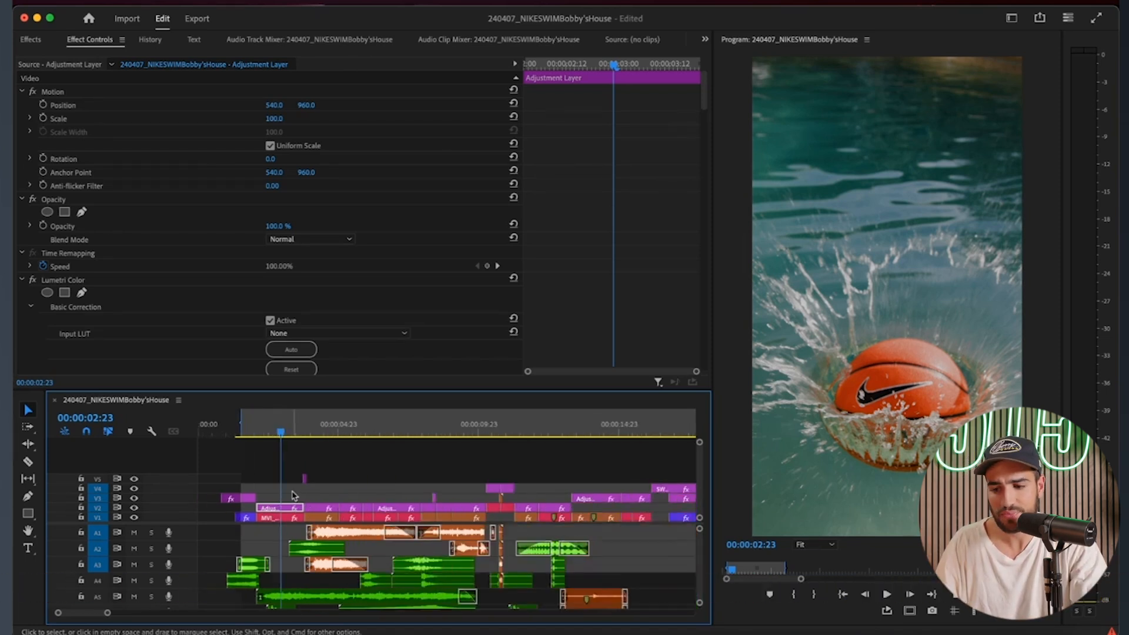
left_click(294, 492)
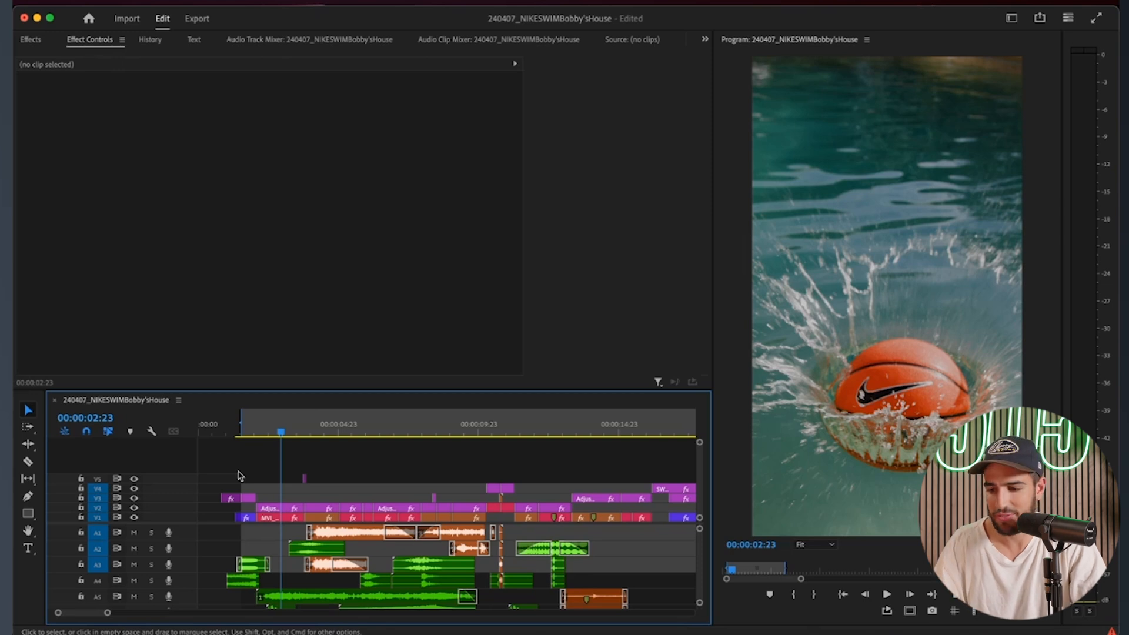
scroll(264, 477, "up", 3)
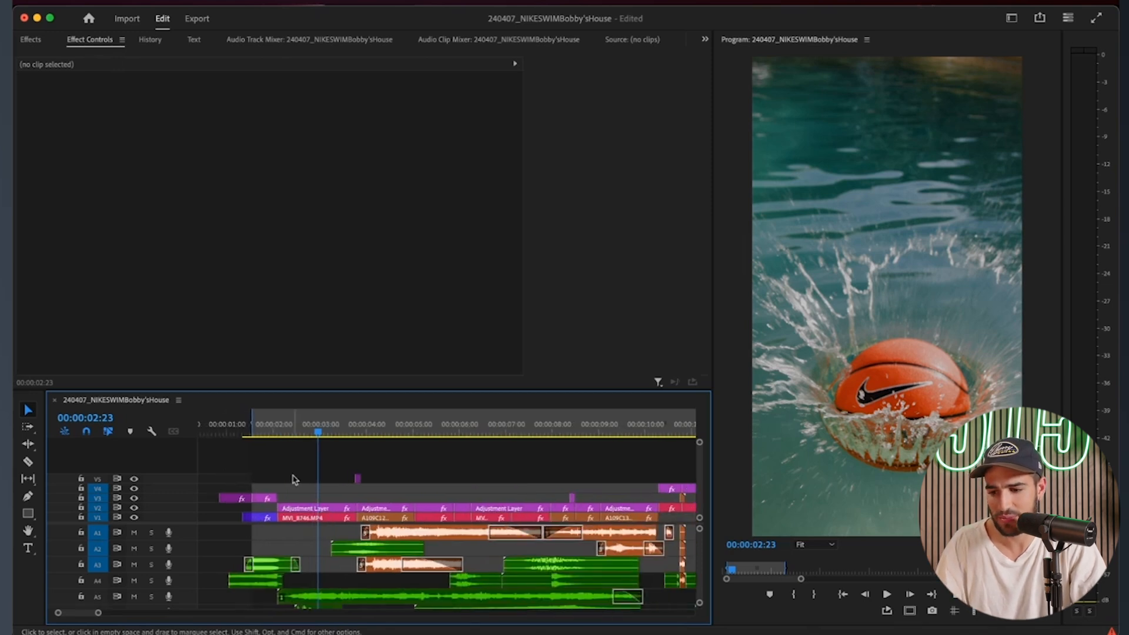
scroll(293, 479, "down", 3)
scroll(306, 547, "down", 3)
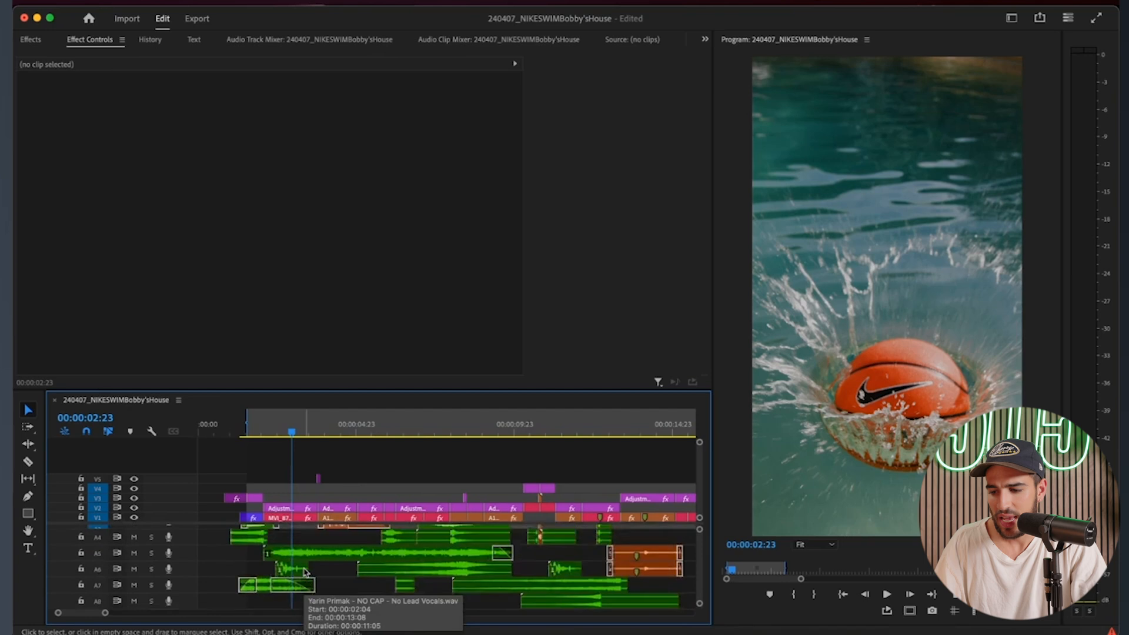
scroll(305, 573, "up", 3)
scroll(306, 572, "down", 3)
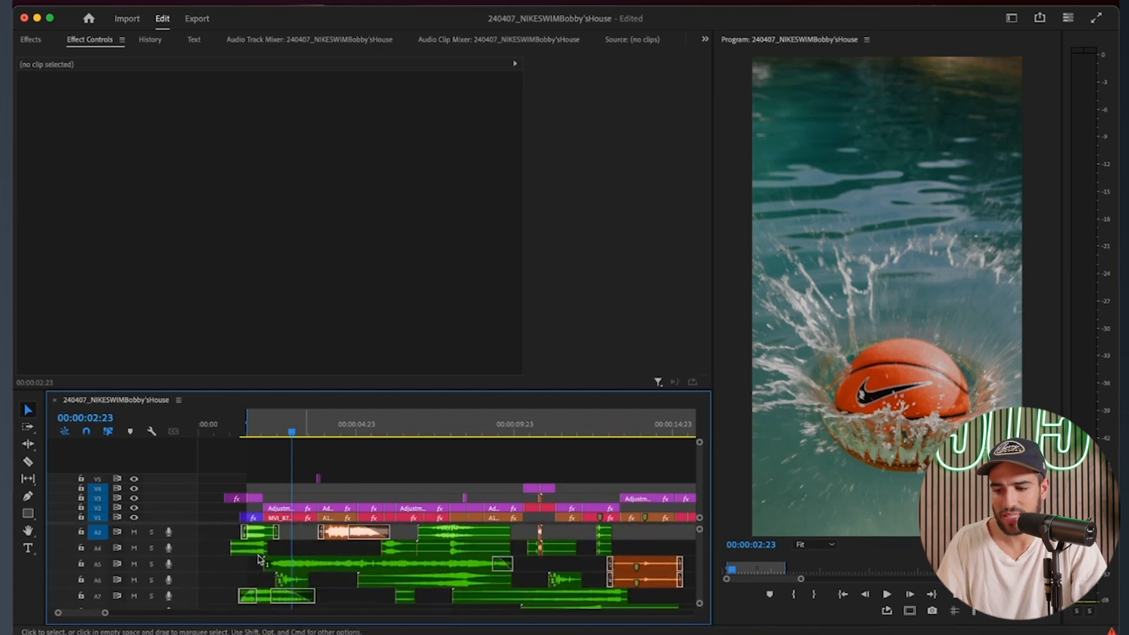
left_click(319, 552)
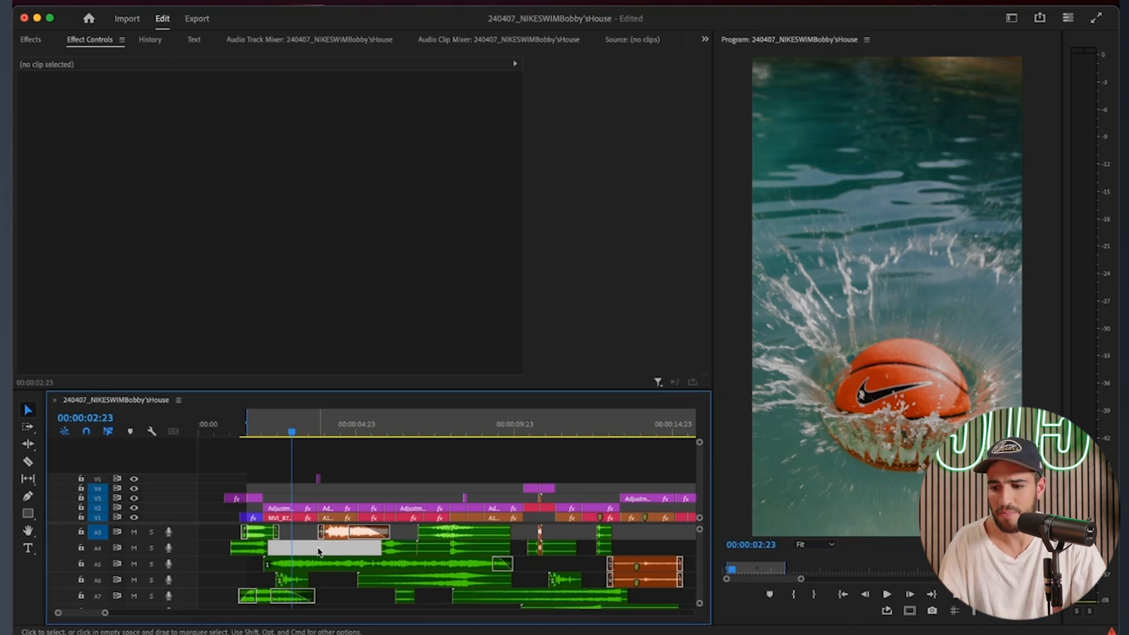
key("Delete")
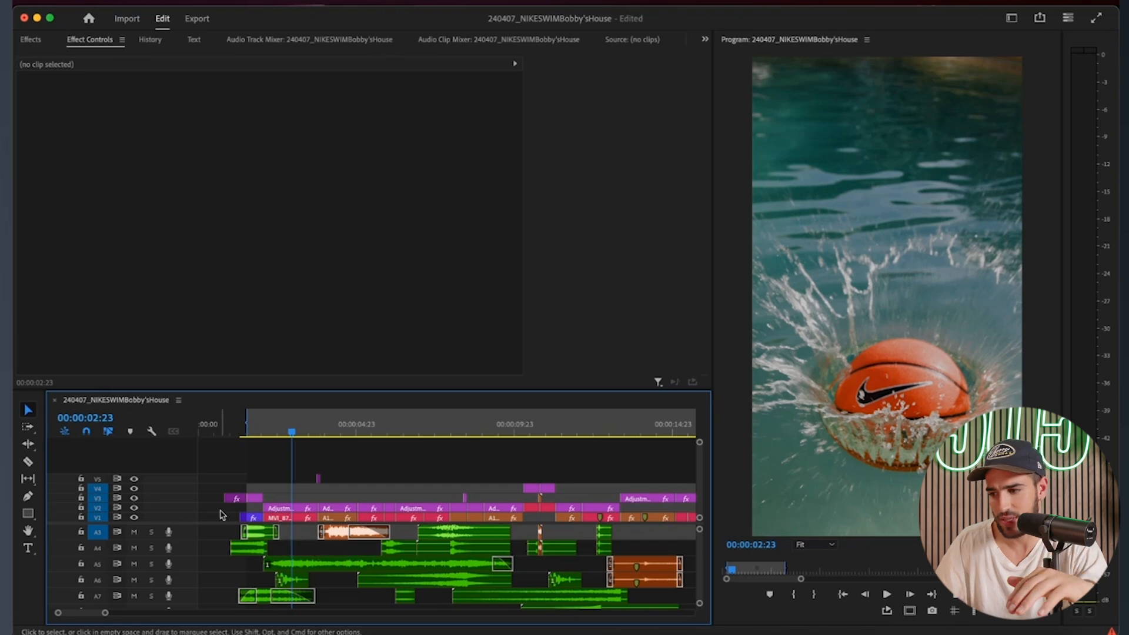
key("space")
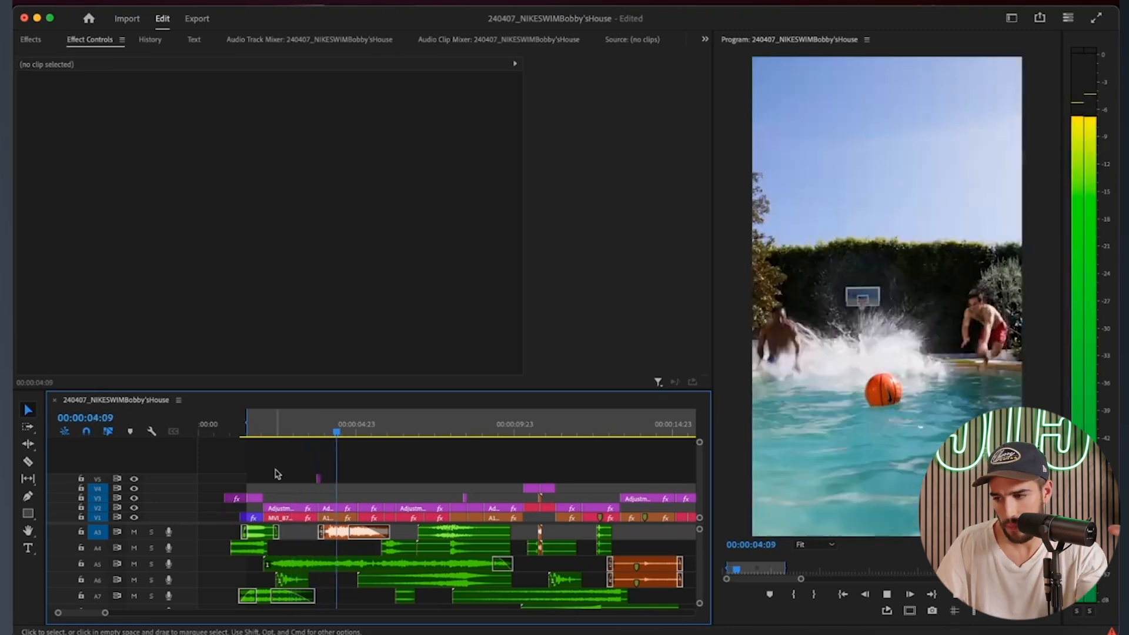
key("space")
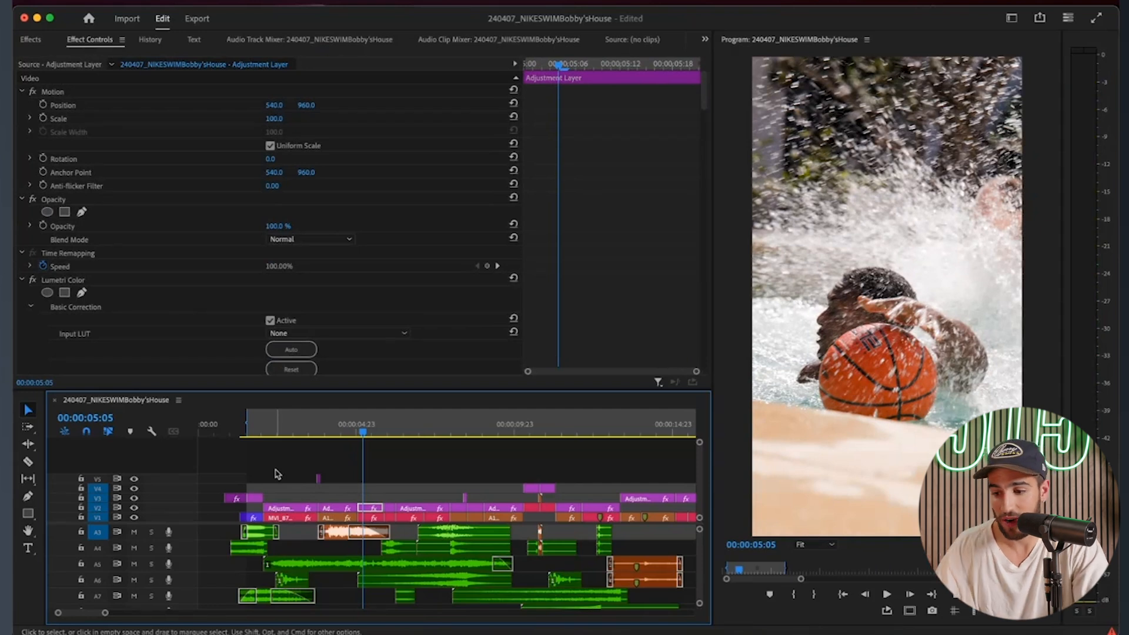
key("equal")
key("space")
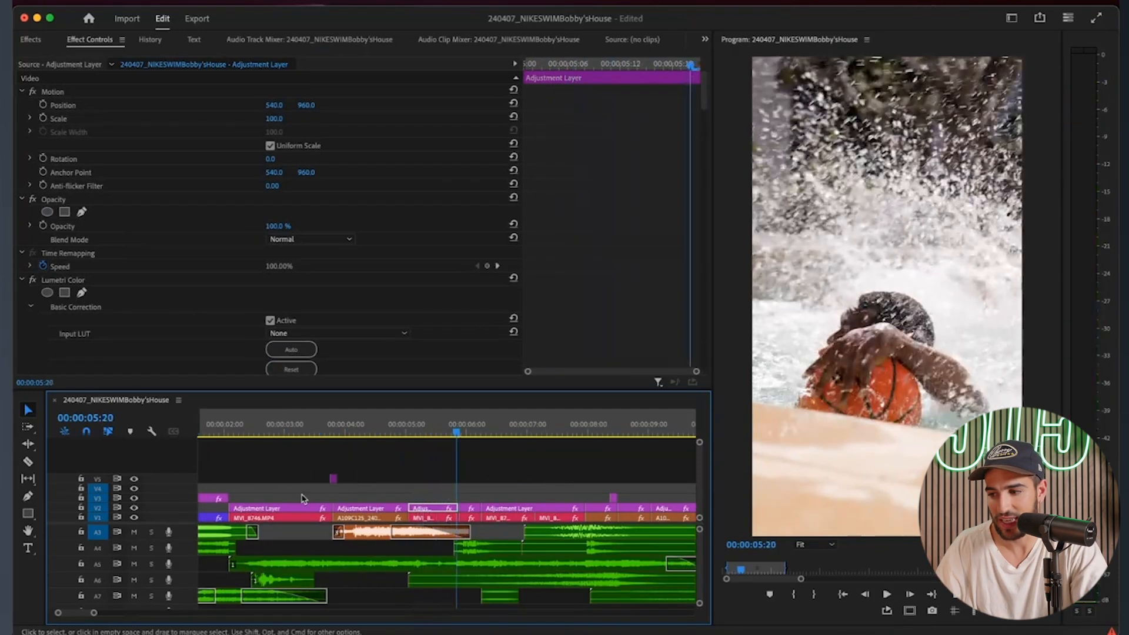
key("space")
key("XF86AudioRaiseVolume")
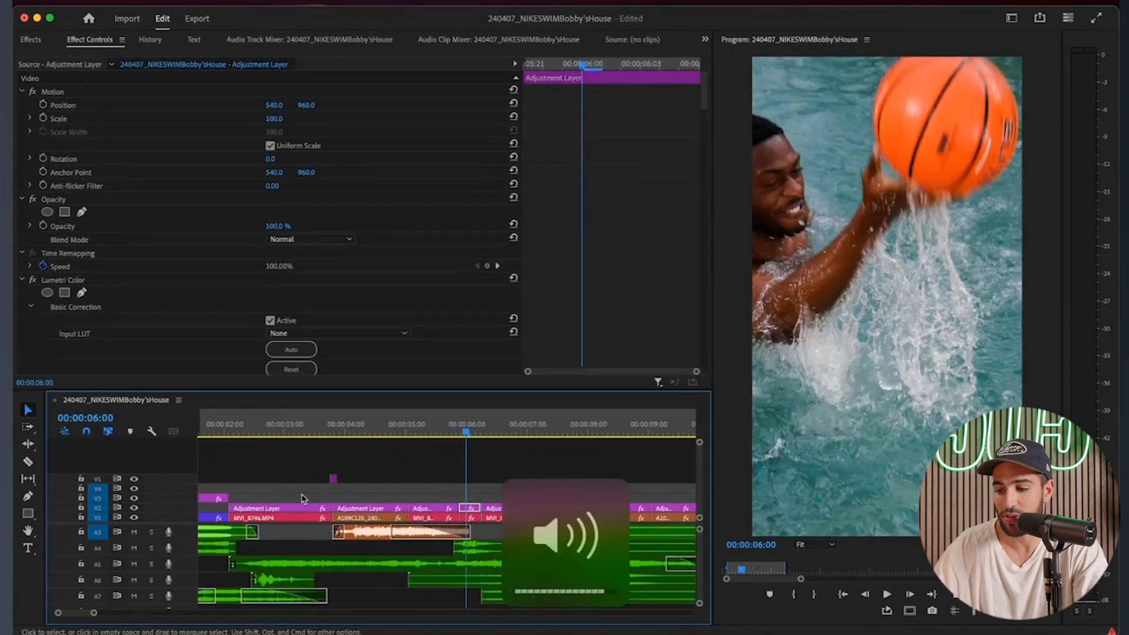
key("space")
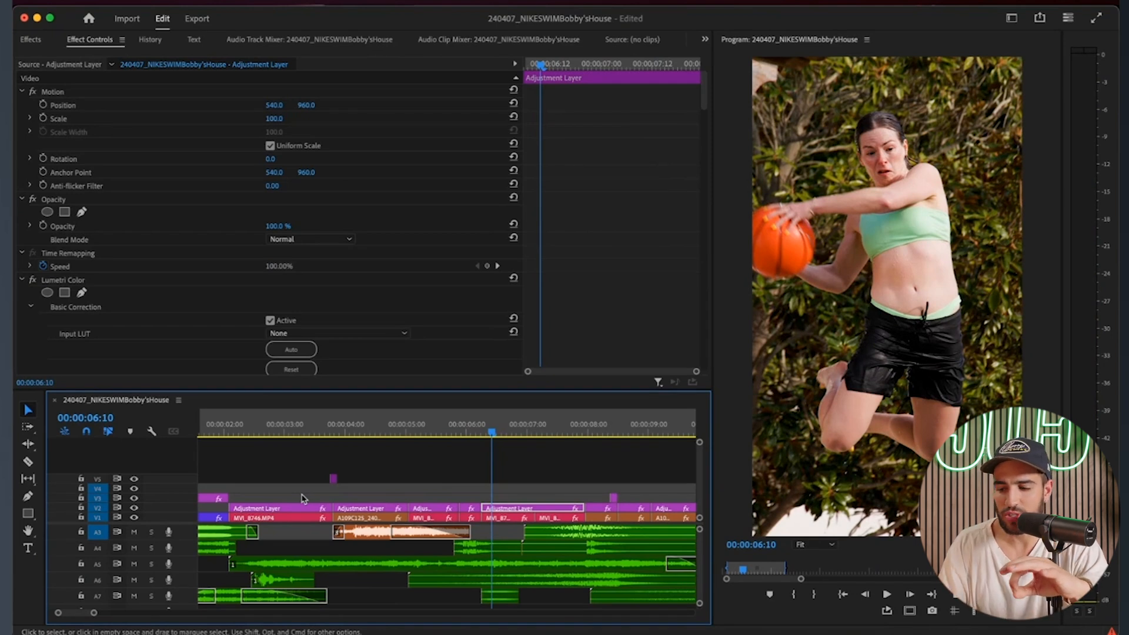
key("equal")
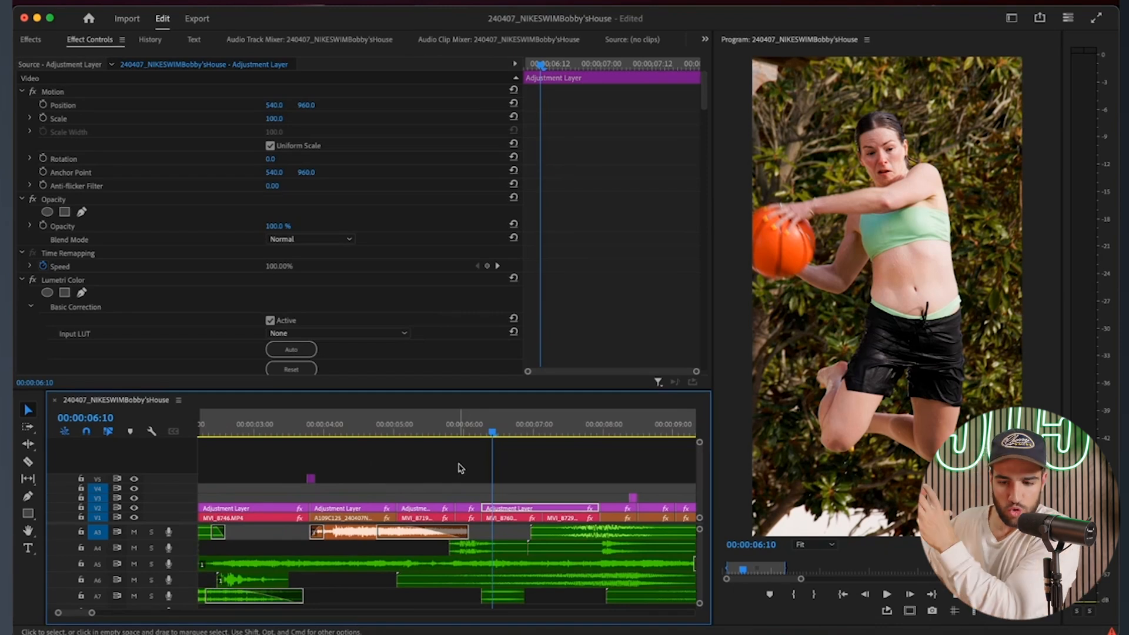
key("space")
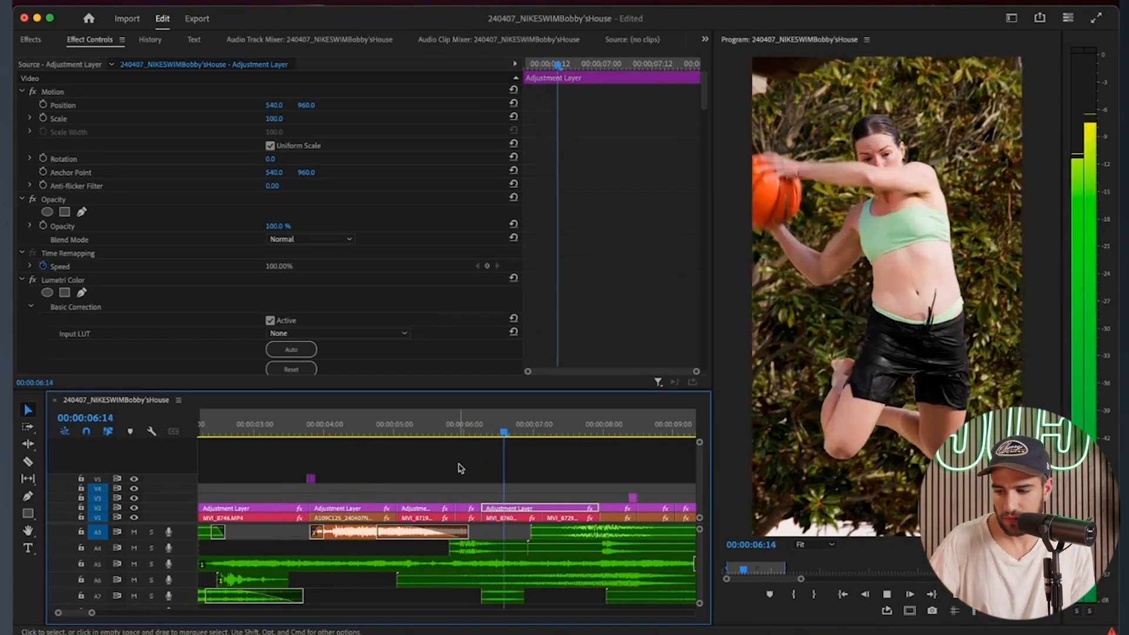
key("space")
key("space")
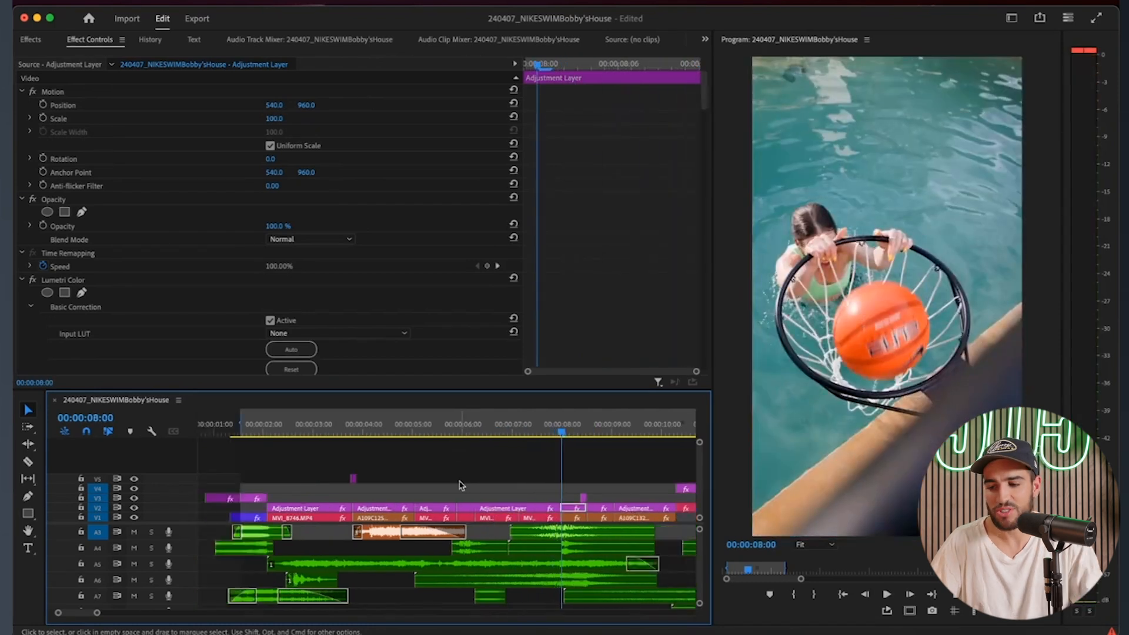
left_click(553, 434)
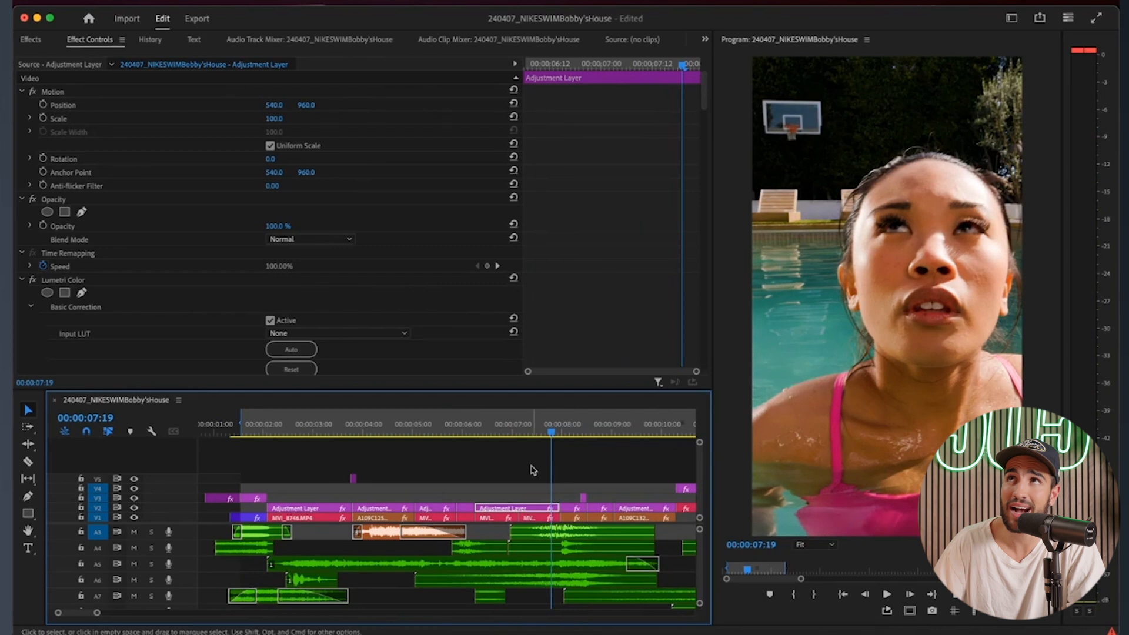
scroll(524, 487, "down", 3)
key("space")
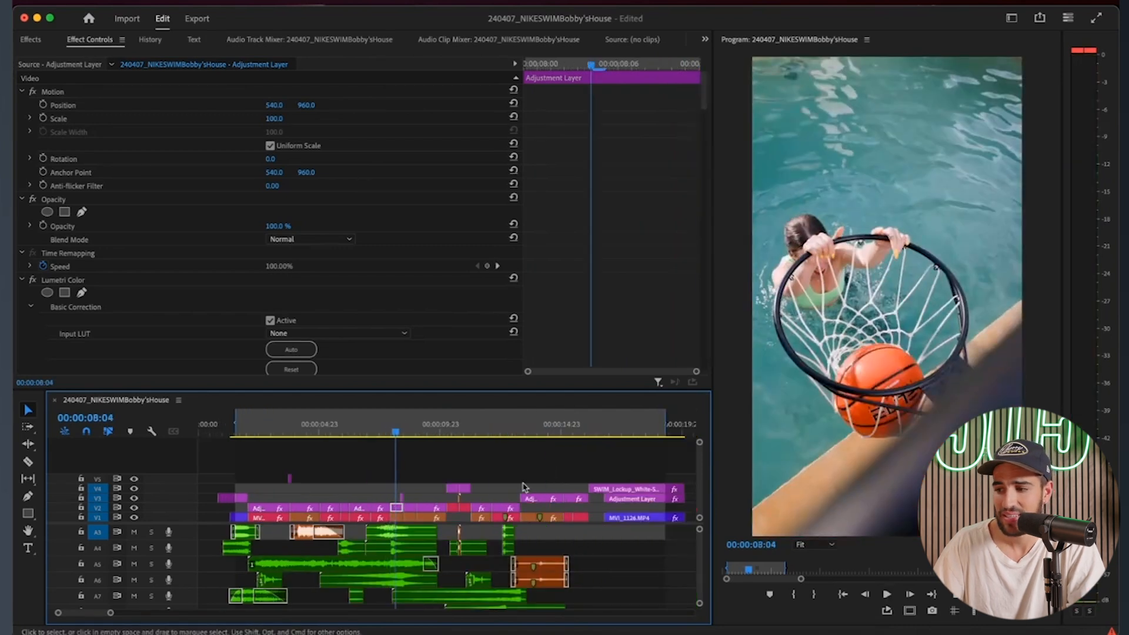
left_click(318, 477)
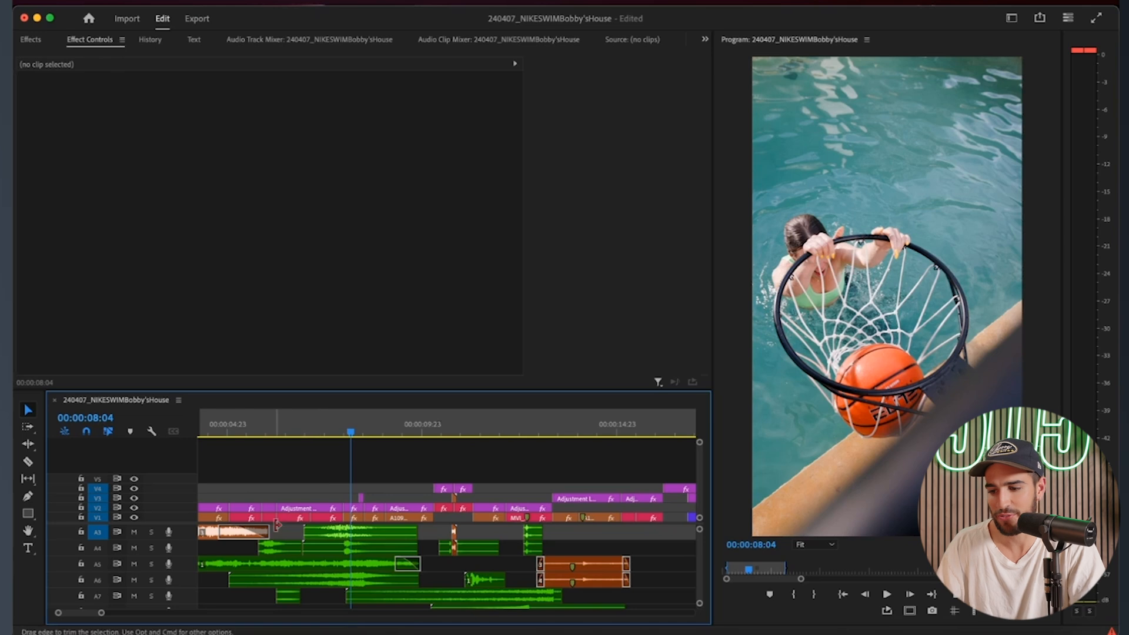
key("space")
left_click(372, 509)
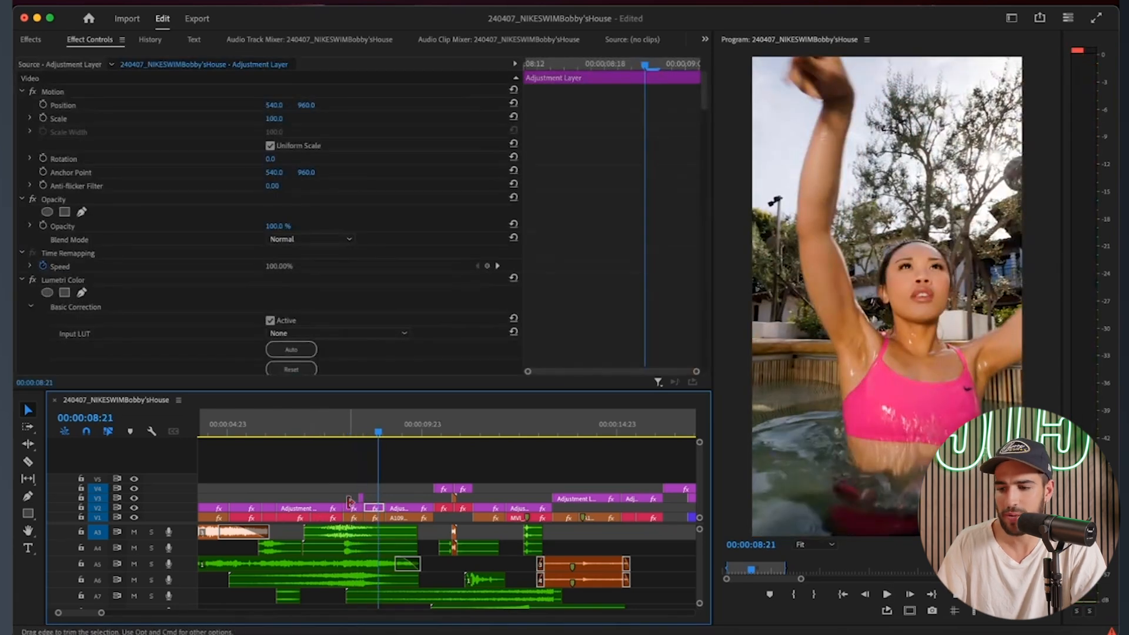
key("space")
key("space")
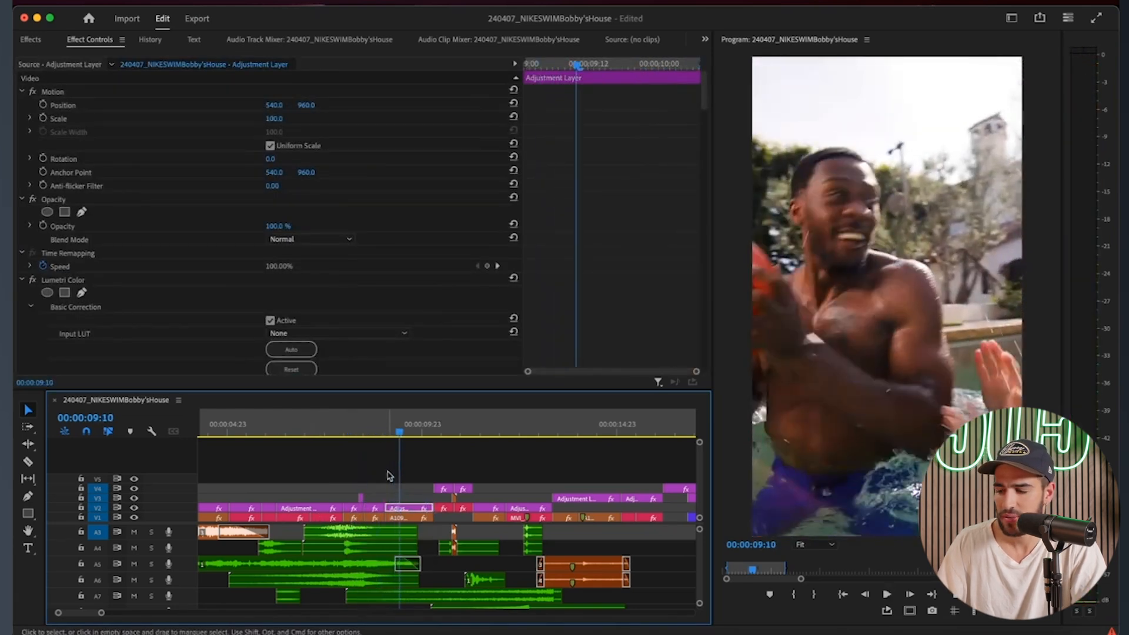
key("space")
key("space")
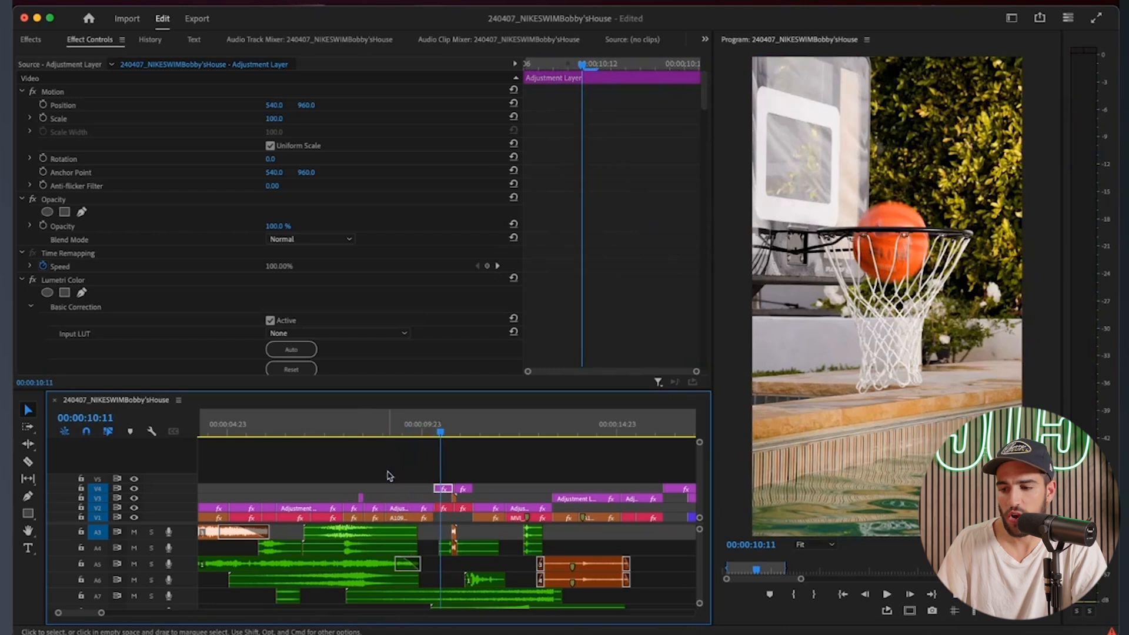
scroll(387, 477, "up", 3)
left_click(347, 440)
key("space")
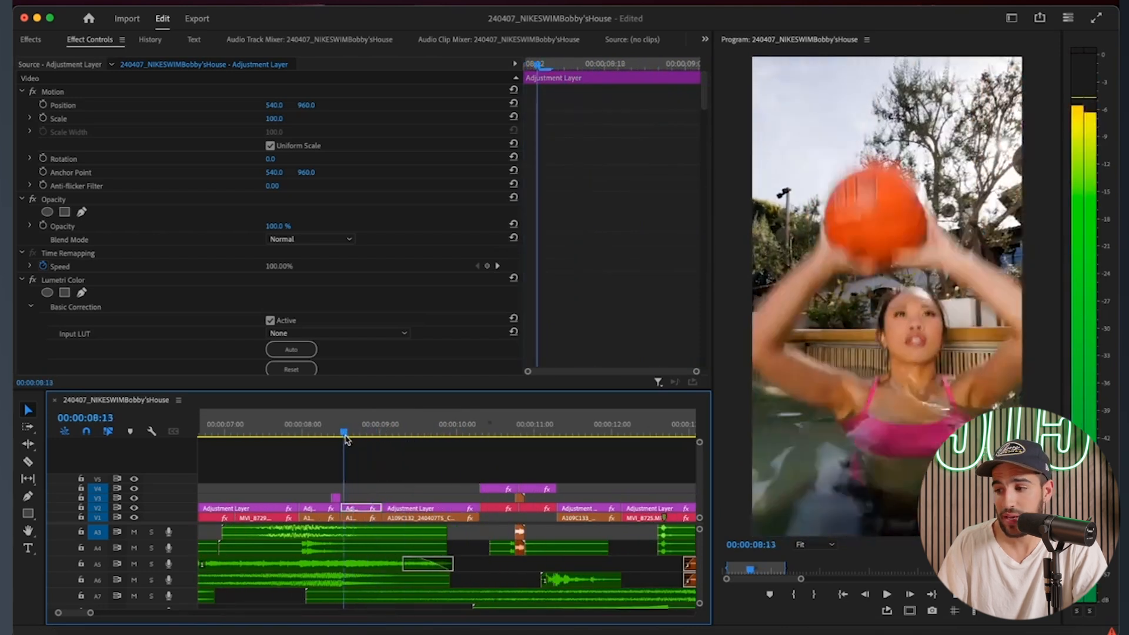
key("space")
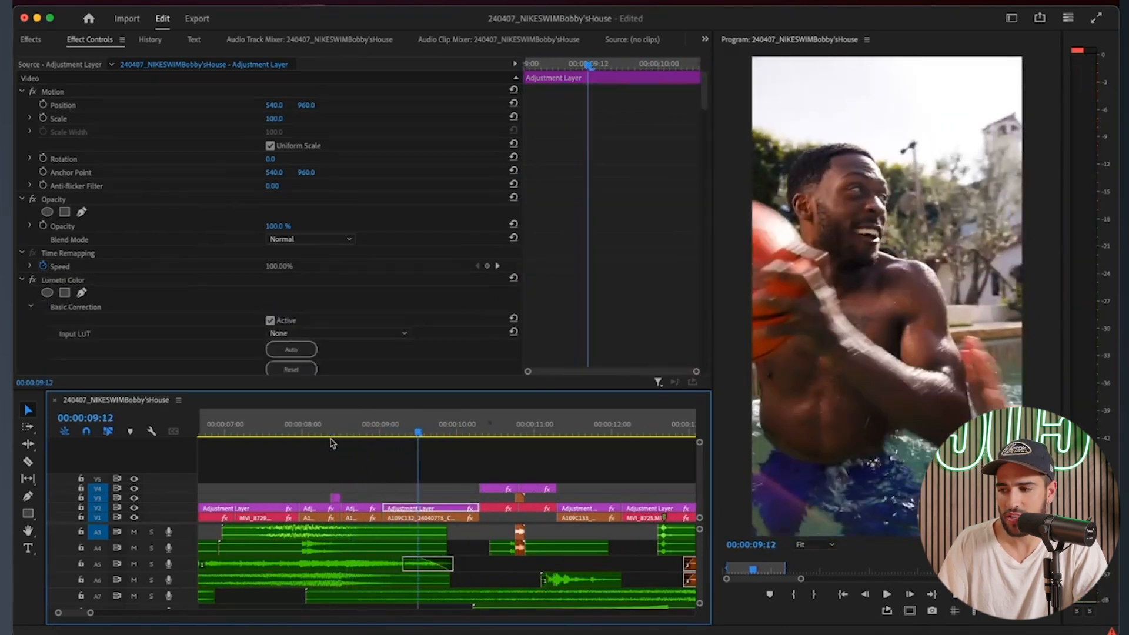
key("space")
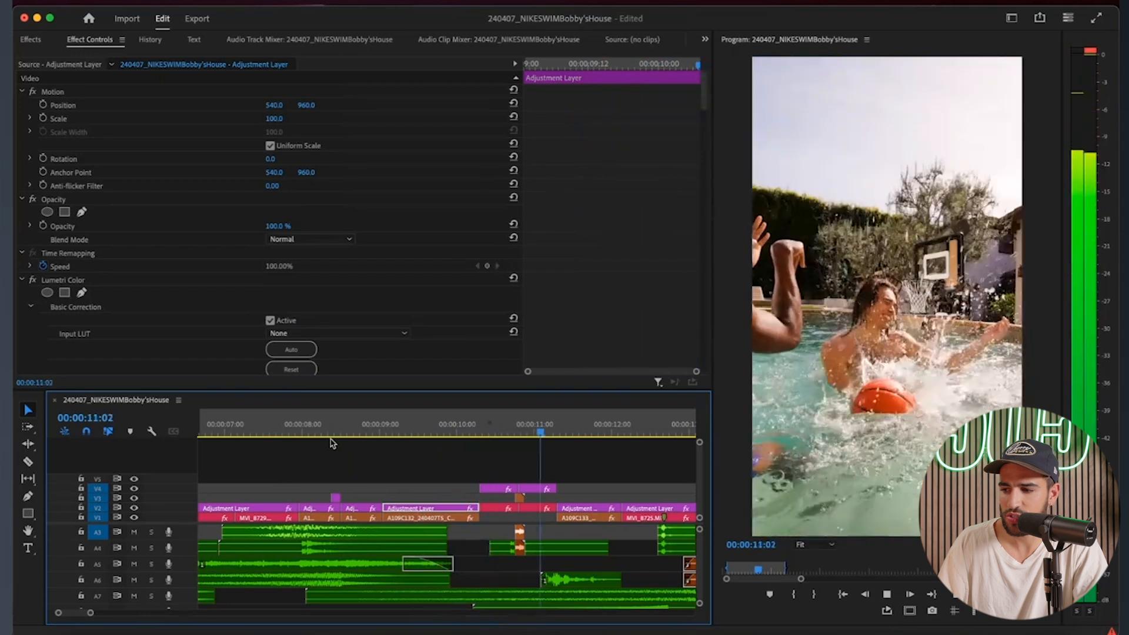
key("space")
scroll(560, 468, "up", 3)
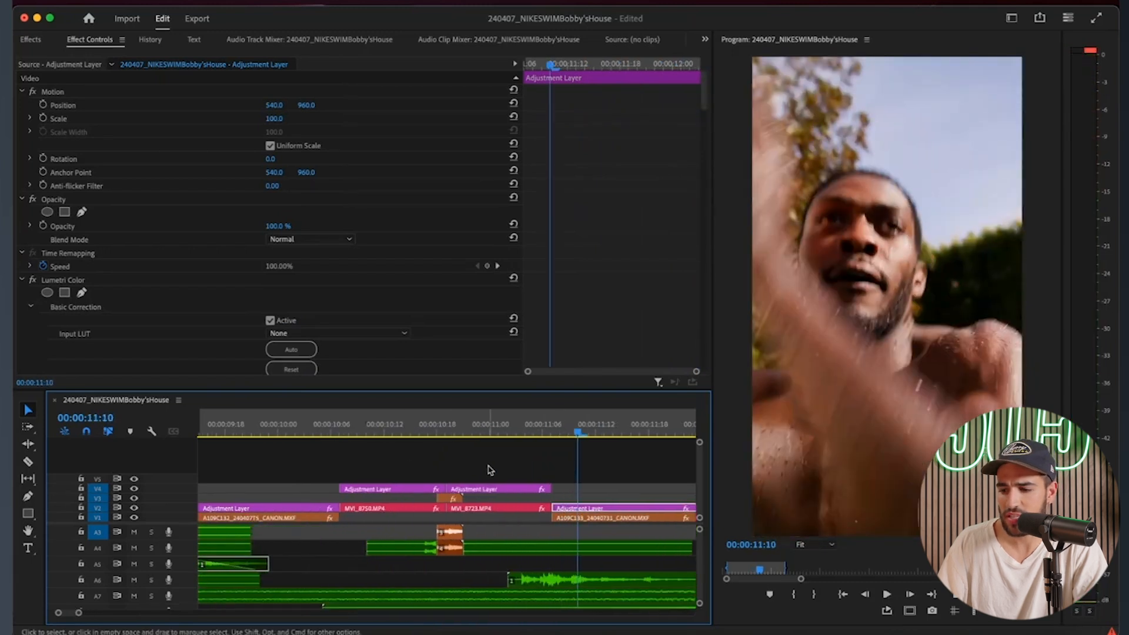
mouse_move(451, 436)
left_mouse_down()
mouse_move(404, 438)
mouse_move(467, 442)
left_mouse_up()
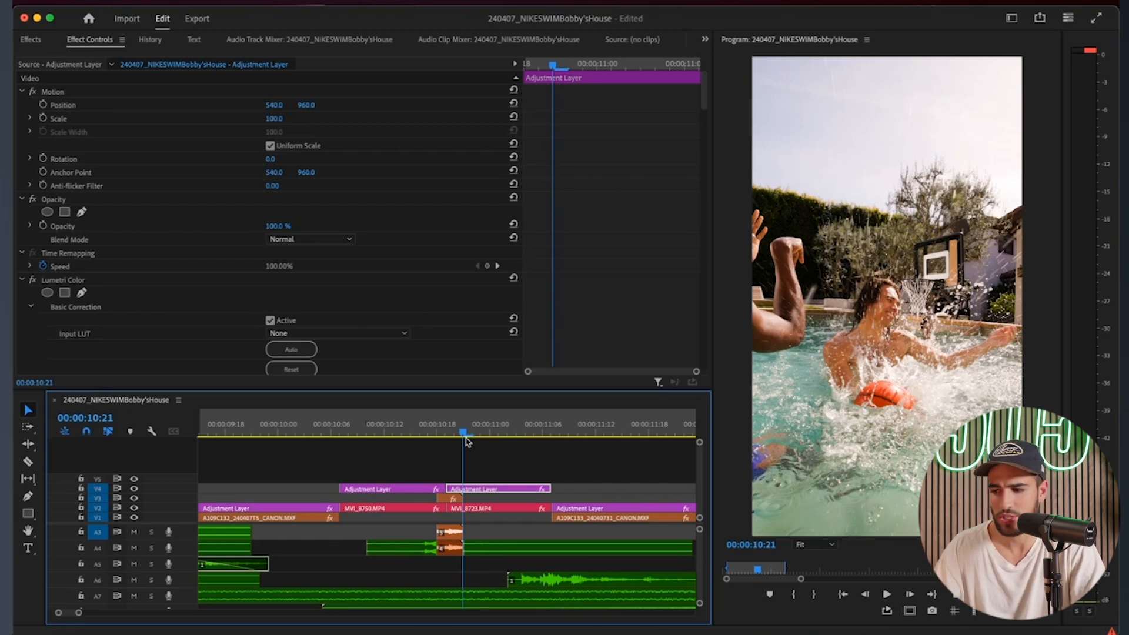
scroll(467, 441, "down", 3)
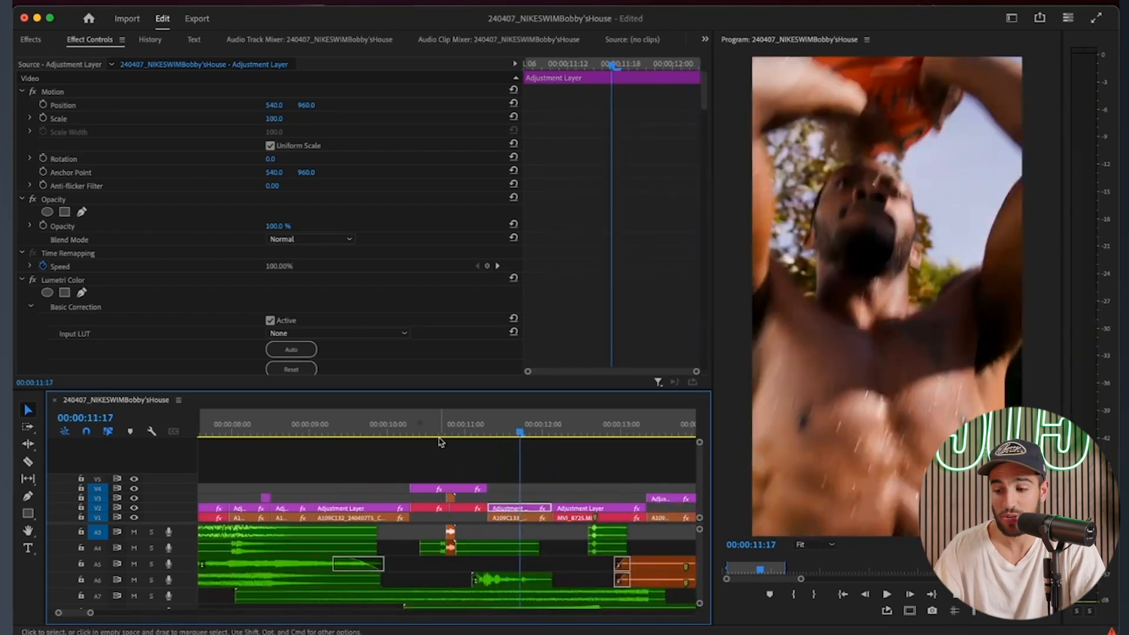
key("space")
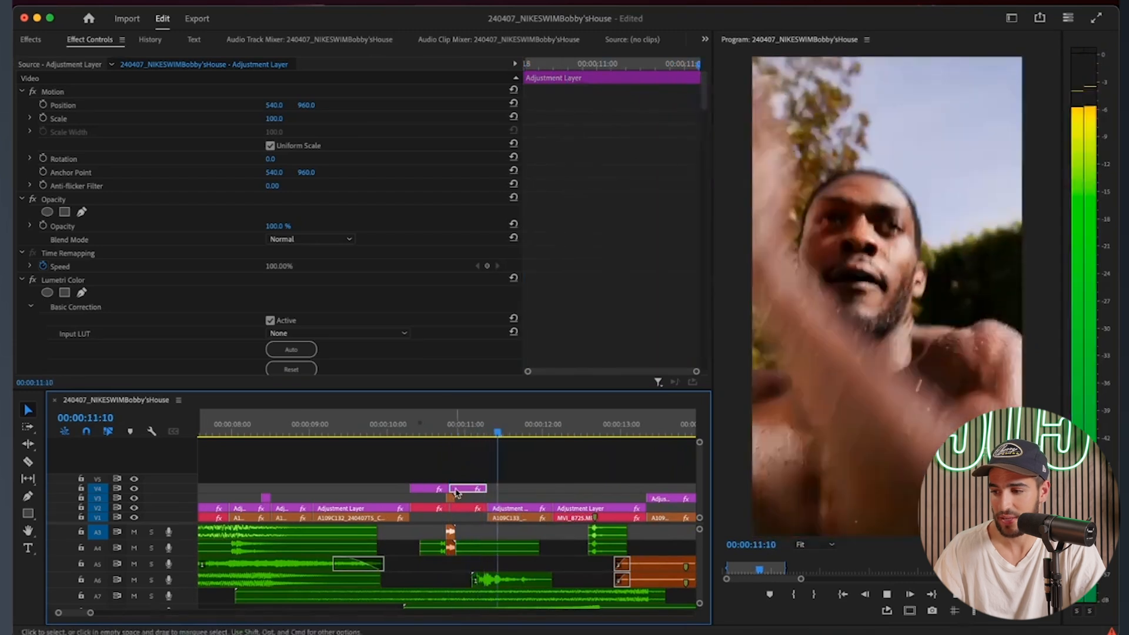
scroll(456, 492, "down", 3)
scroll(456, 493, "down", 3)
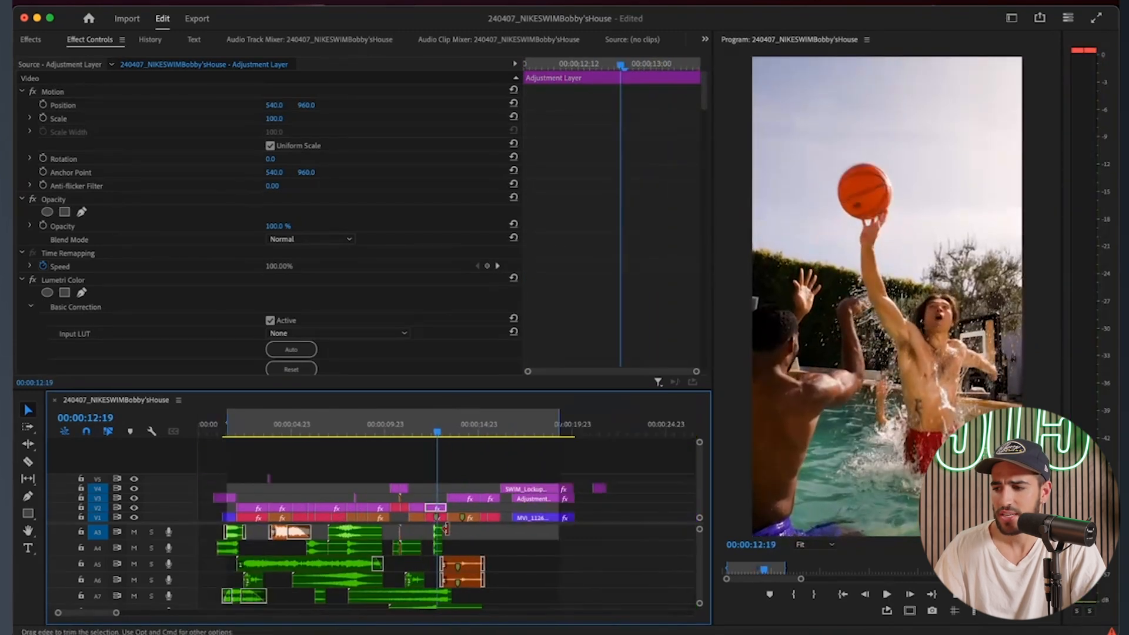
scroll(452, 488, "up", 4)
left_click(361, 429)
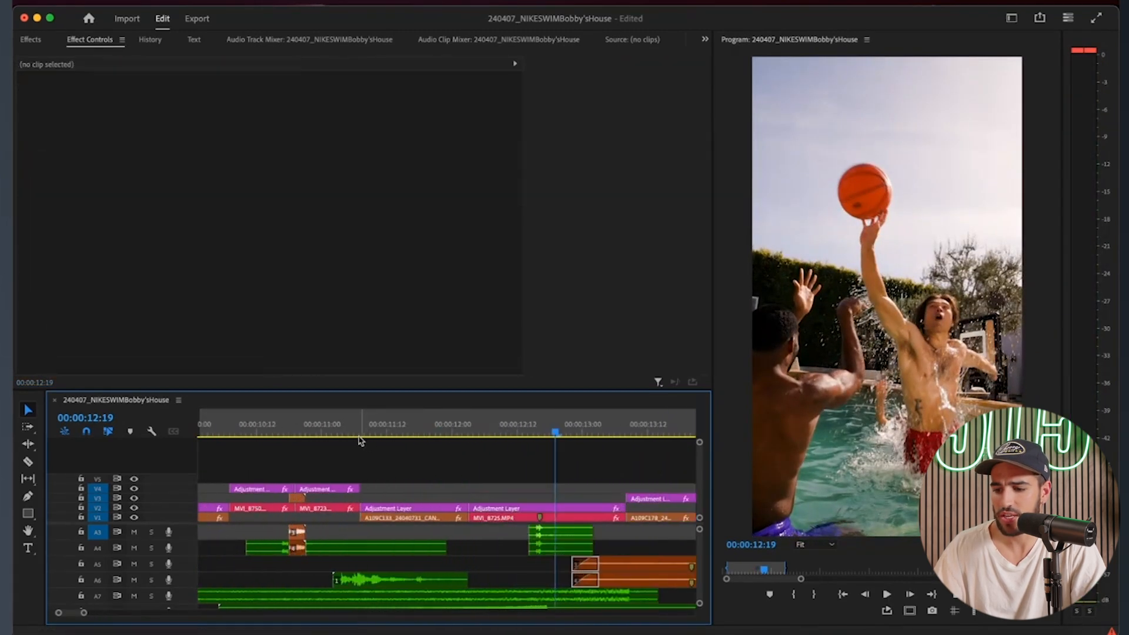
left_click_drag(360, 430, 488, 428)
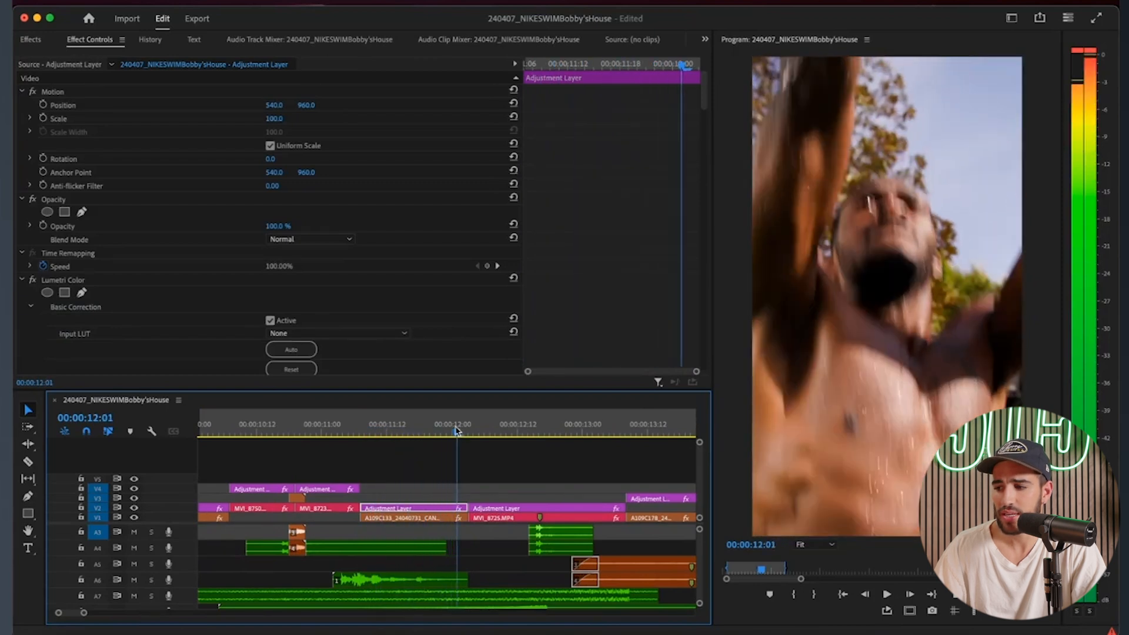
scroll(424, 493, "down", 3)
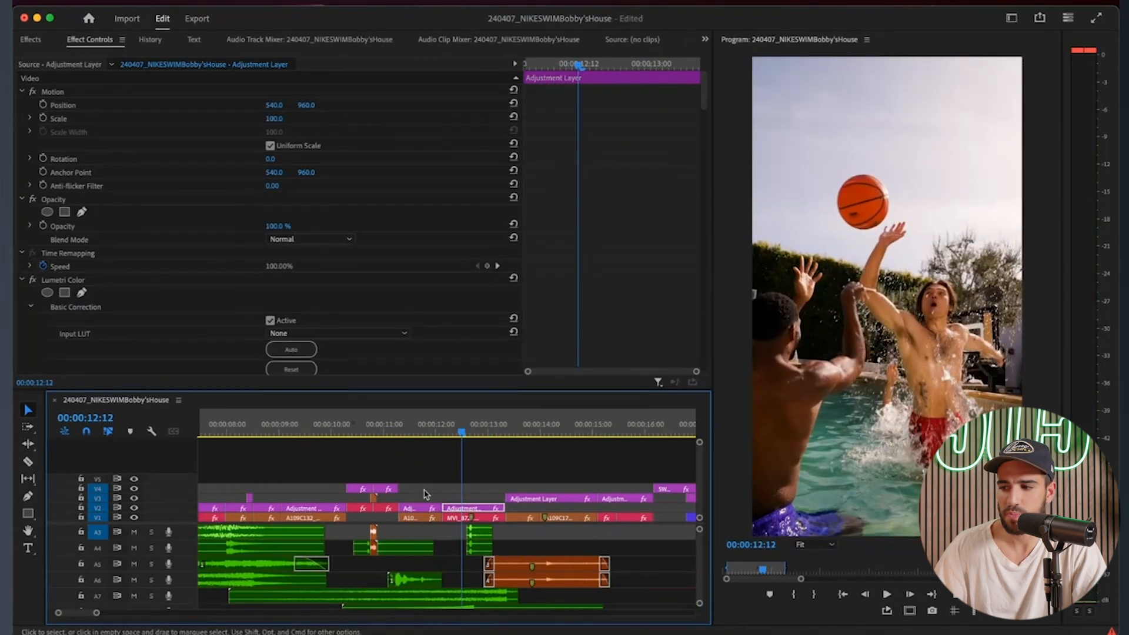
key("space")
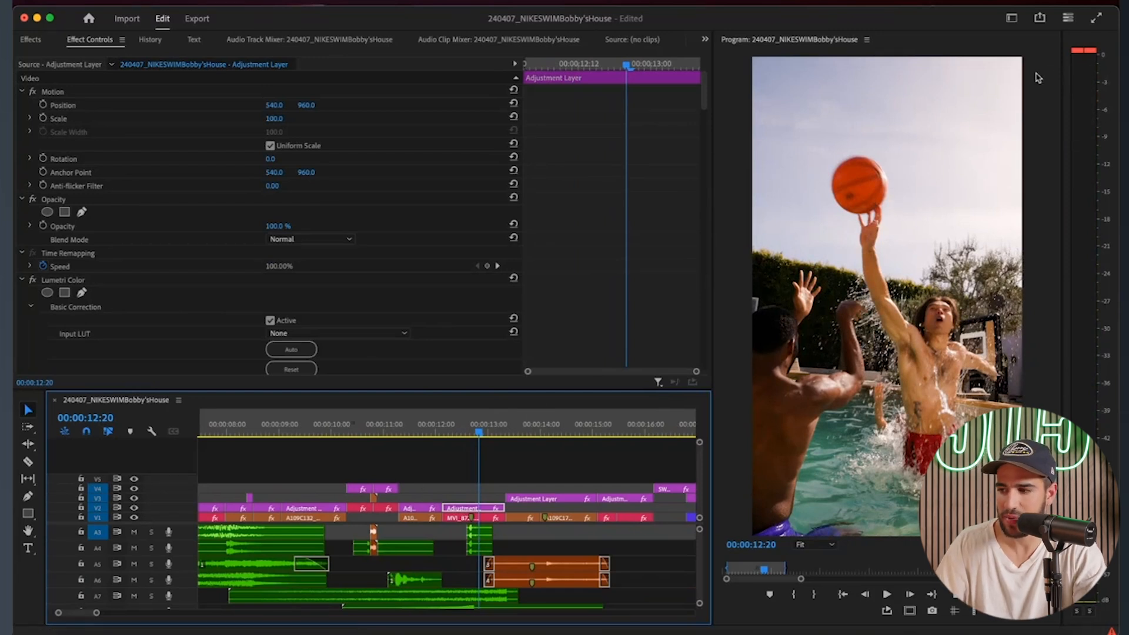
left_click(549, 461)
scroll(497, 540, "up", 5)
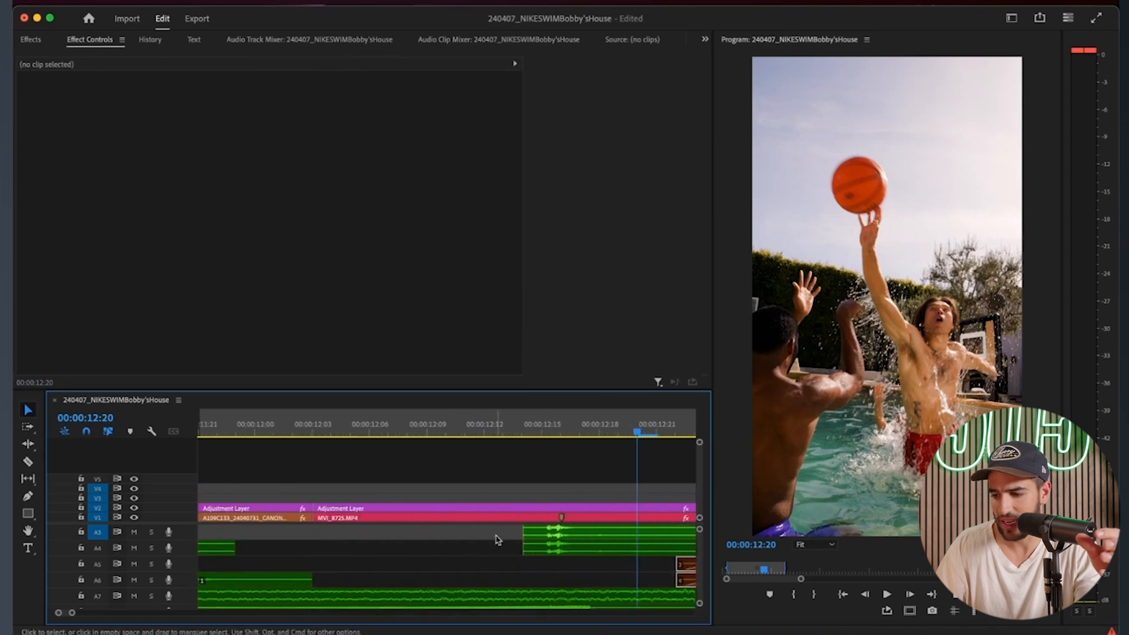
scroll(497, 540, "down", 3)
Play the flying-ball shot with all audio, replaying from 12:12 through 13:23.
left_click(545, 500)
key("space")
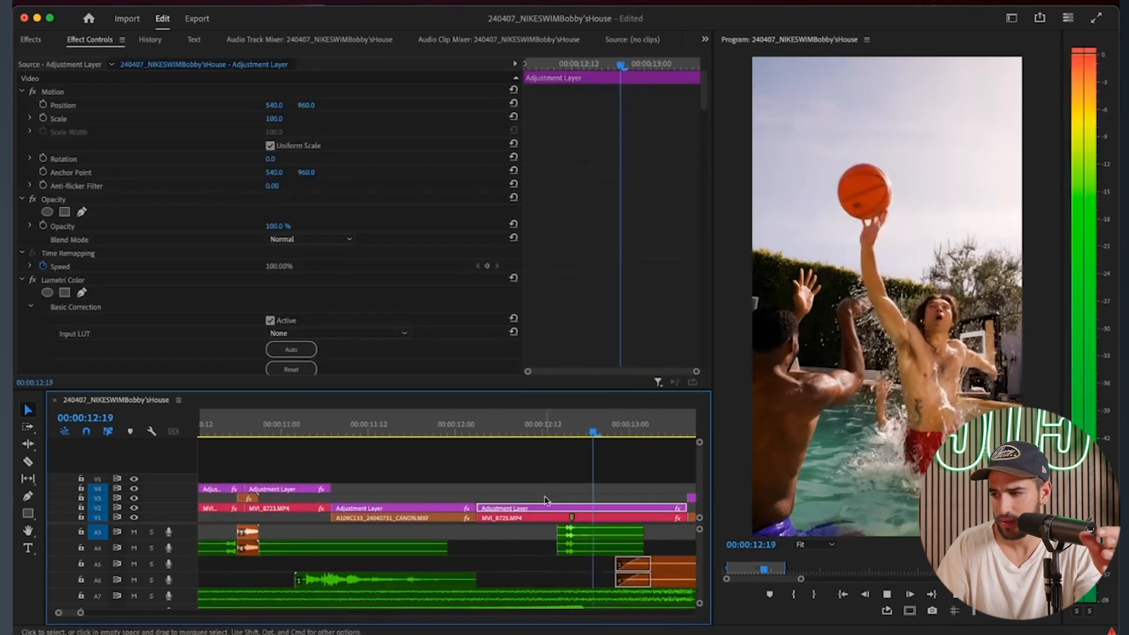
key("space")
scroll(547, 459, "down", 2)
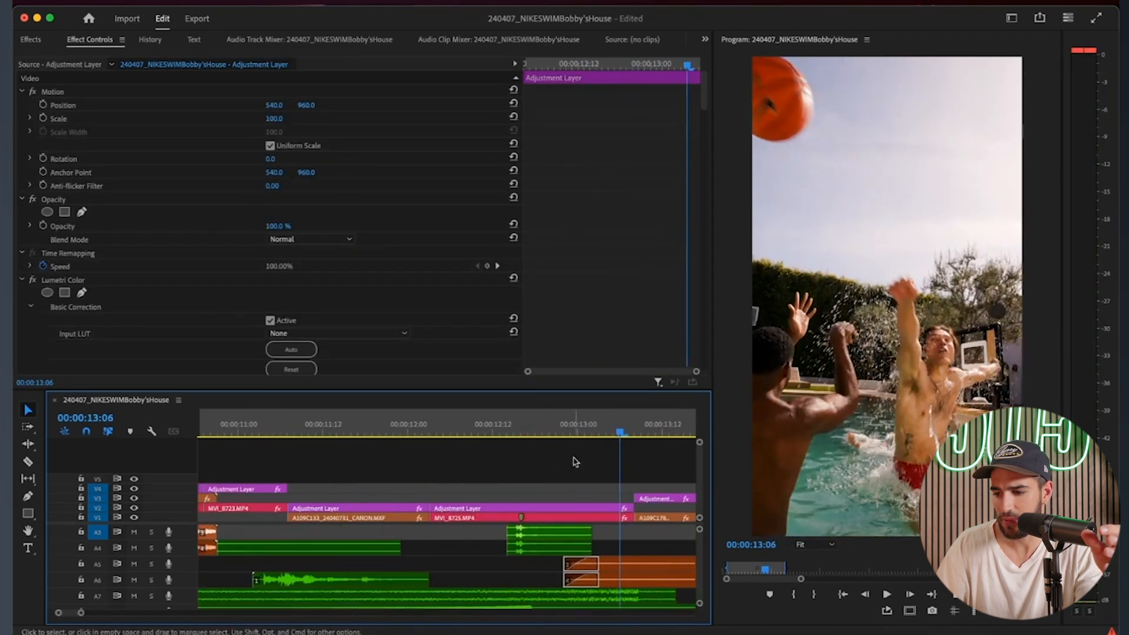
left_click(574, 461)
scroll(530, 547, "down", 3)
left_click(524, 424)
key("space")
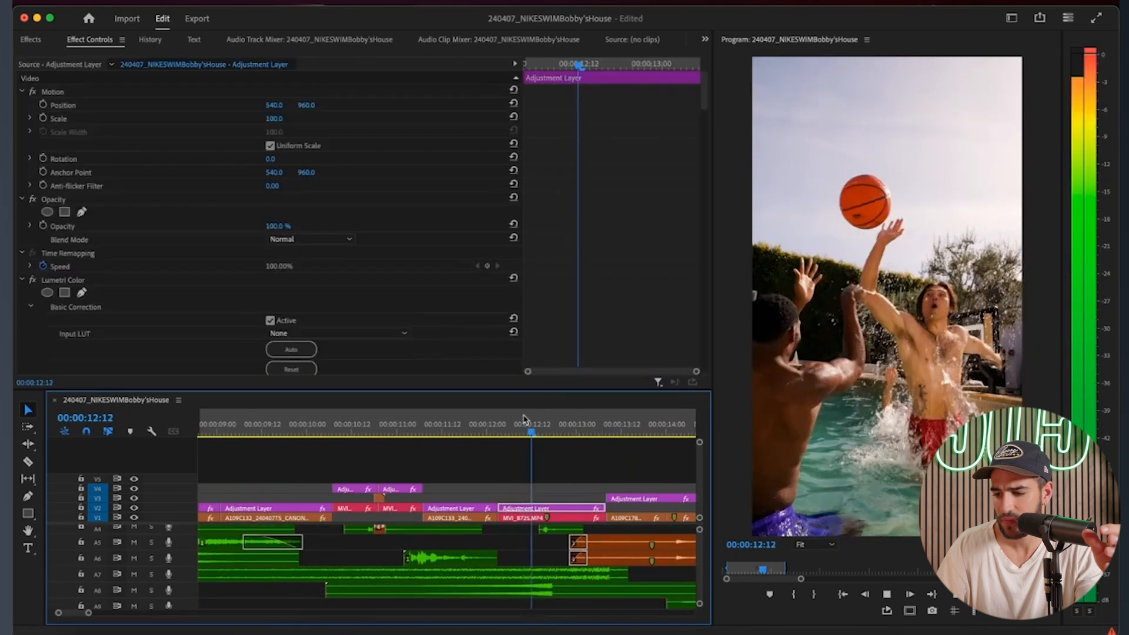
key("space")
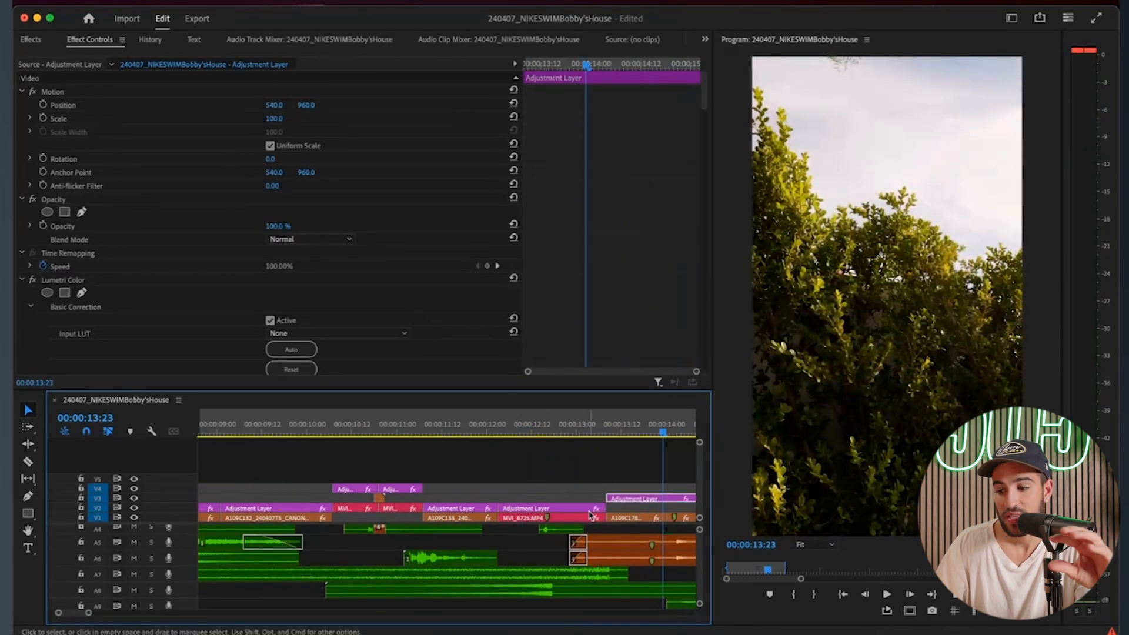
scroll(594, 516, "up", 3)
Solo audio track A7 and play the shot from 13:04 to hear its sound alone, then return to 13:04.
left_click(556, 436)
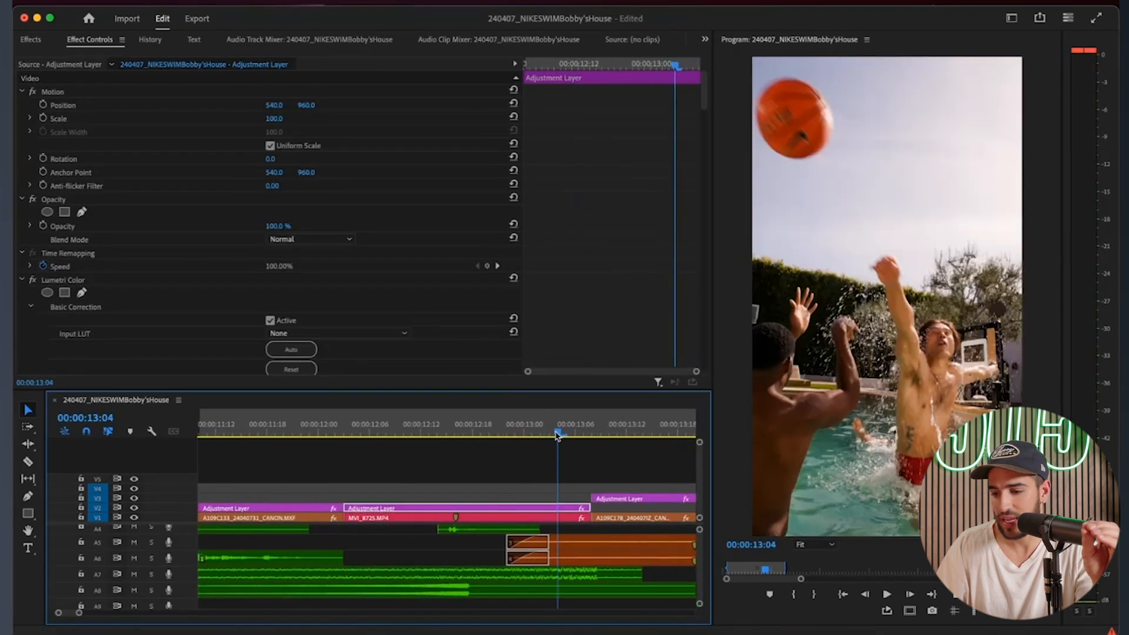
left_click(151, 574)
key("space")
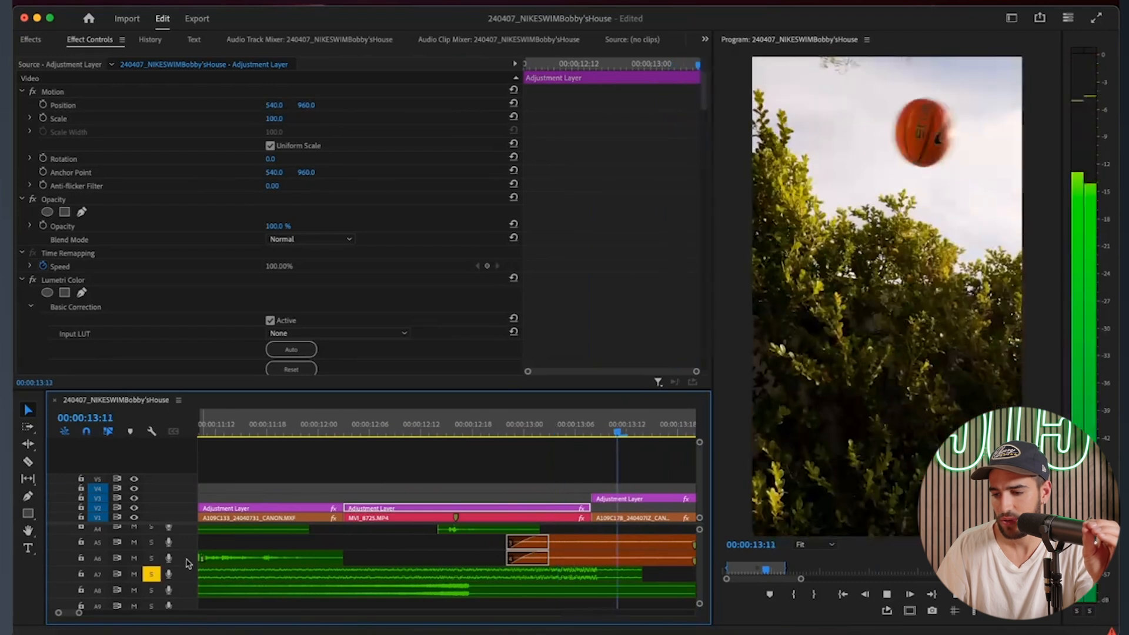
key("space")
left_click(565, 430)
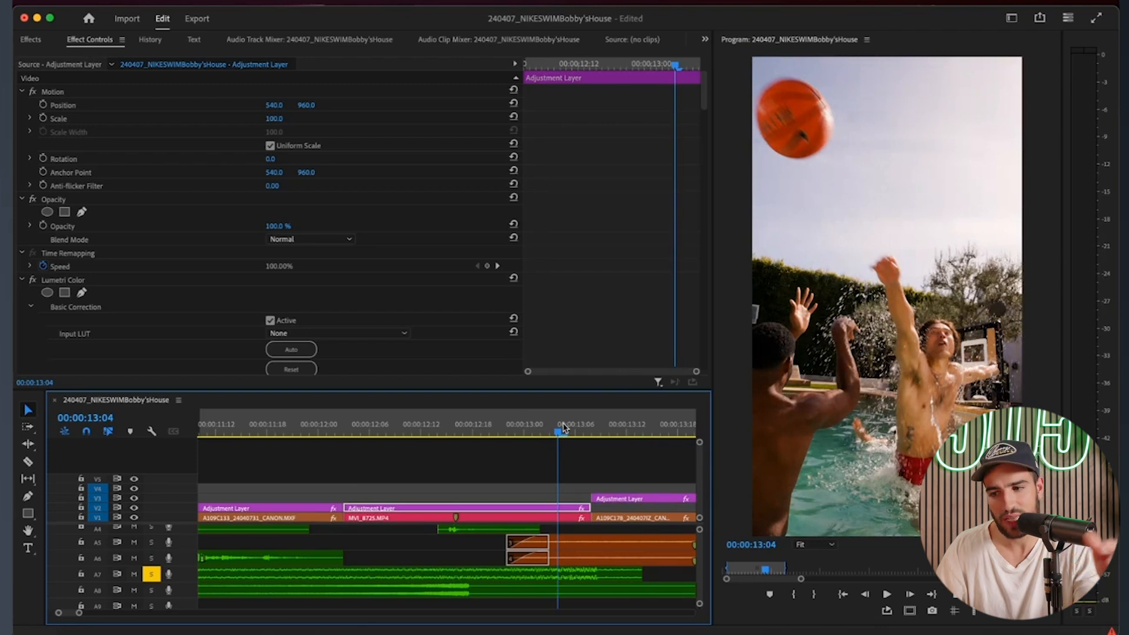
left_click(582, 480)
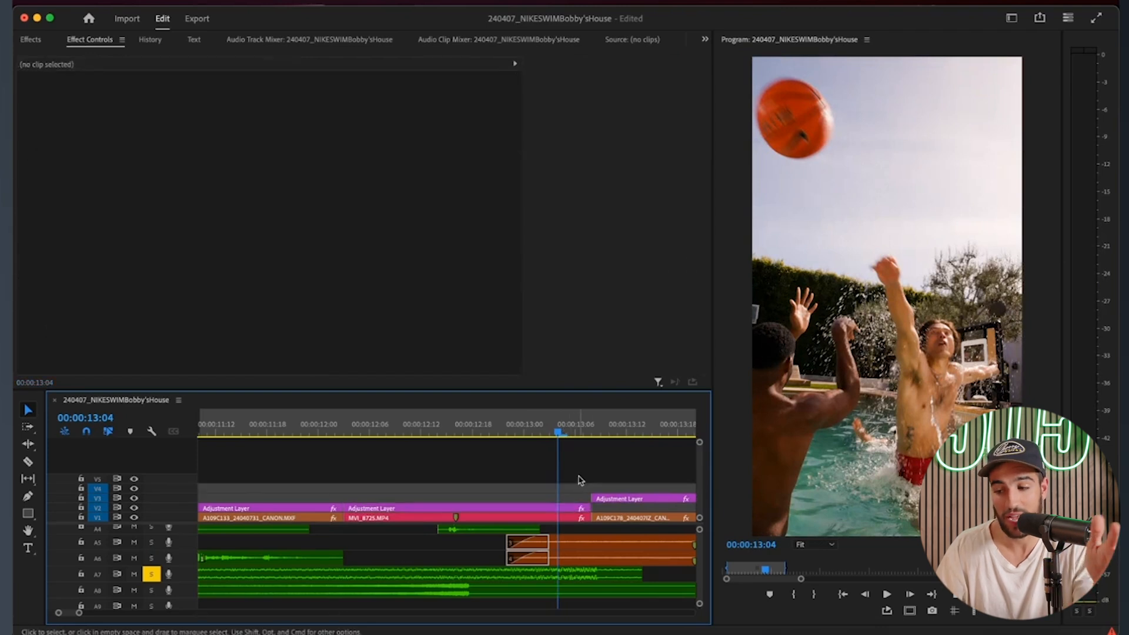
key("minus")
scroll(579, 480, "right", 1)
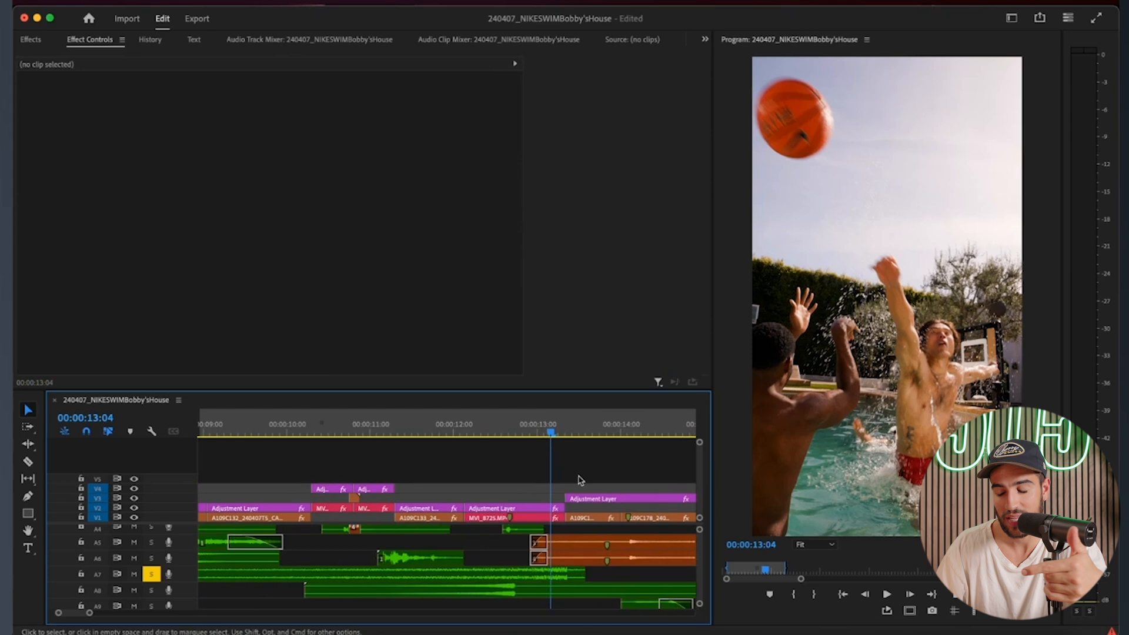
scroll(530, 480, "right", 4)
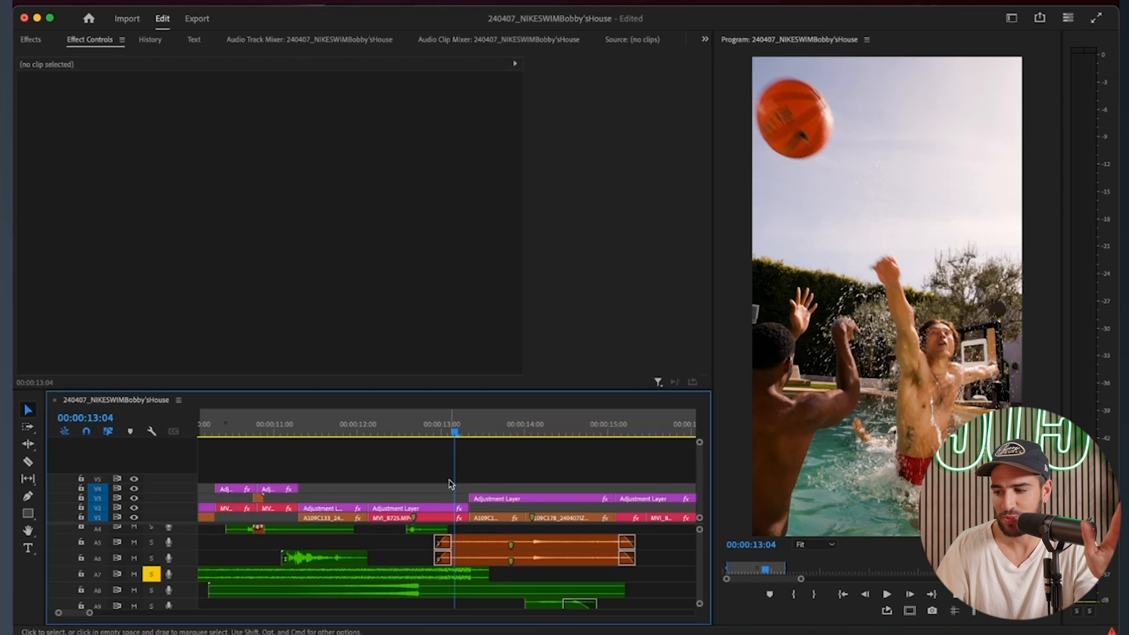
key("space")
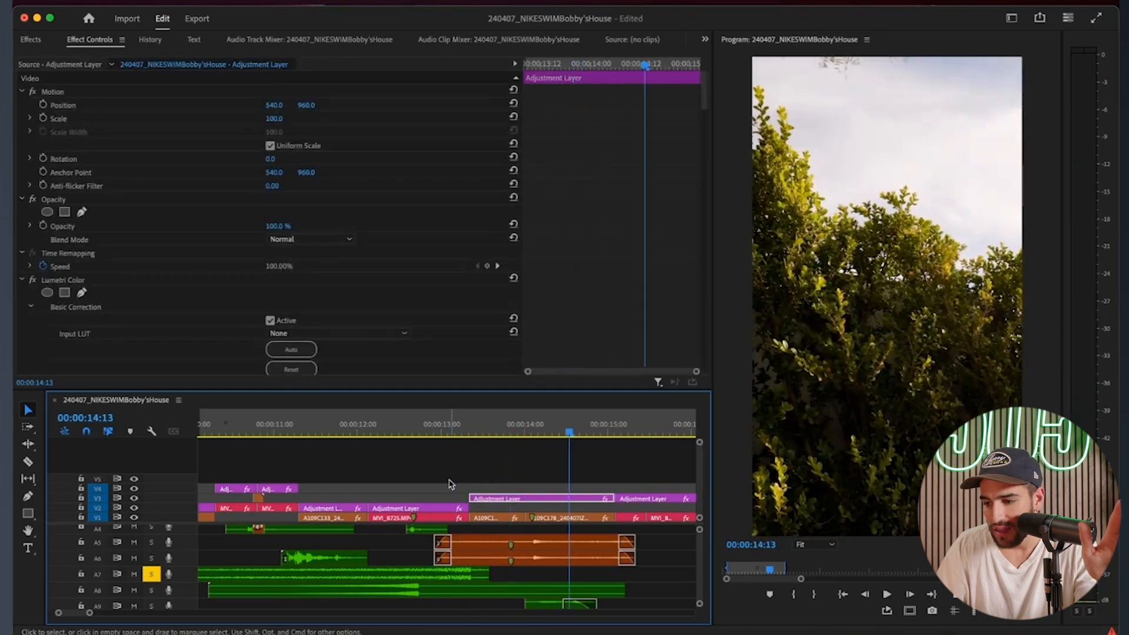
left_click(539, 424)
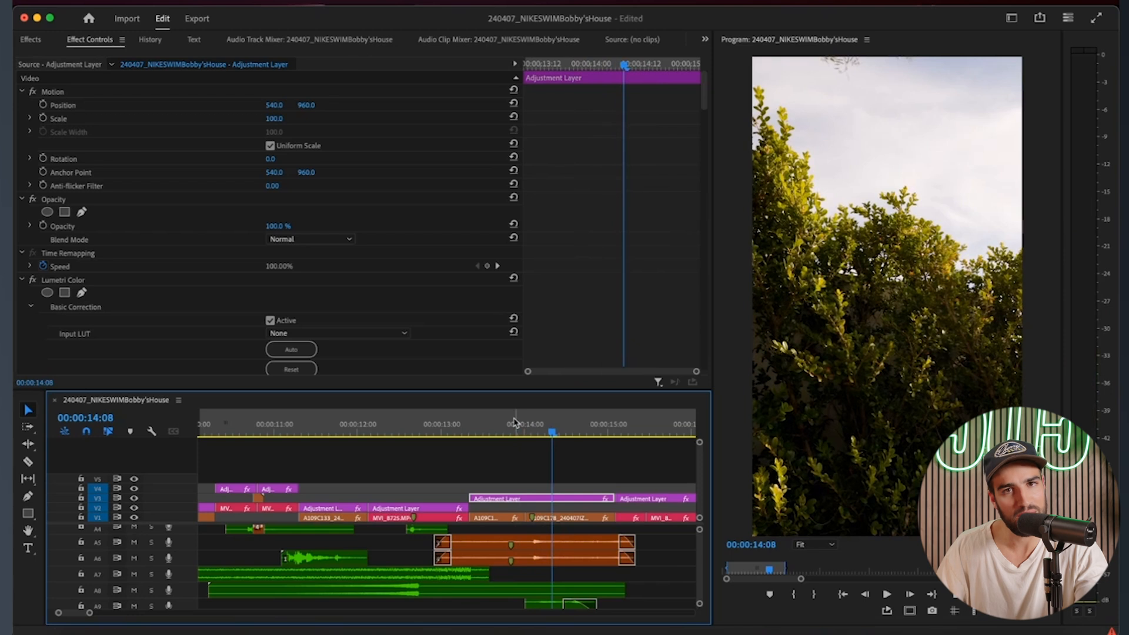
key("minus")
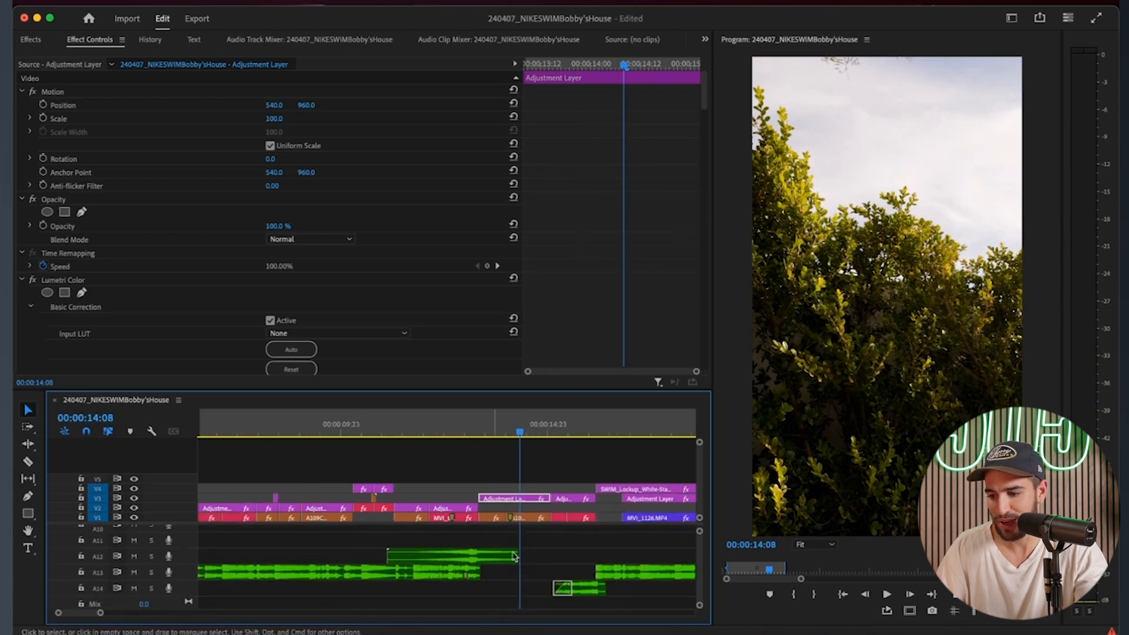
key("equal")
key("space")
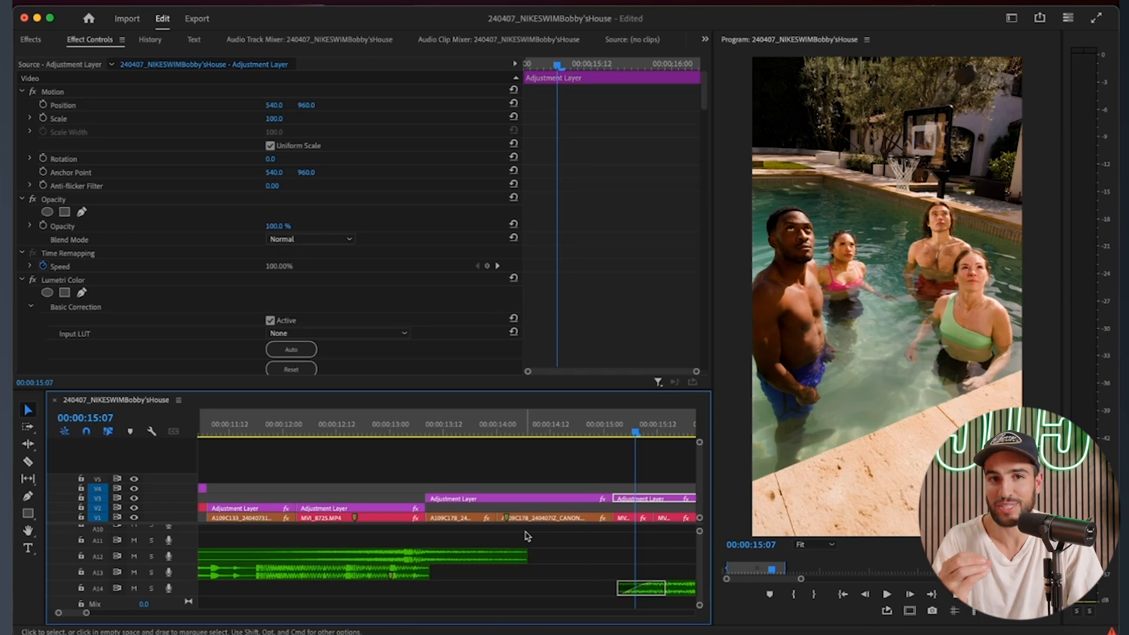
key("-")
key("space")
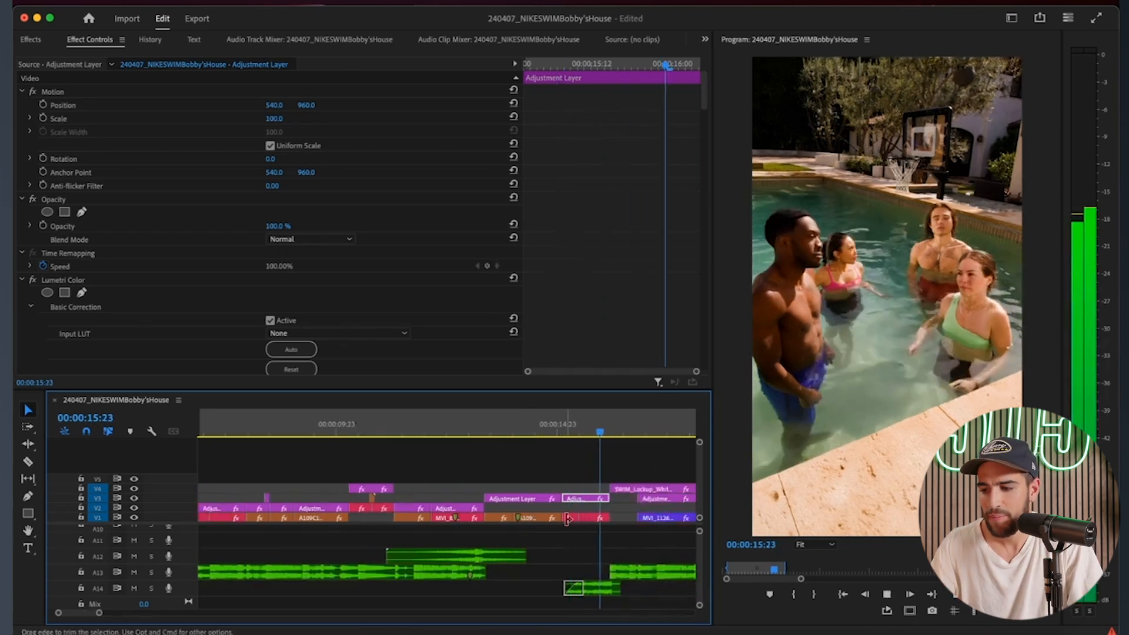
key("space")
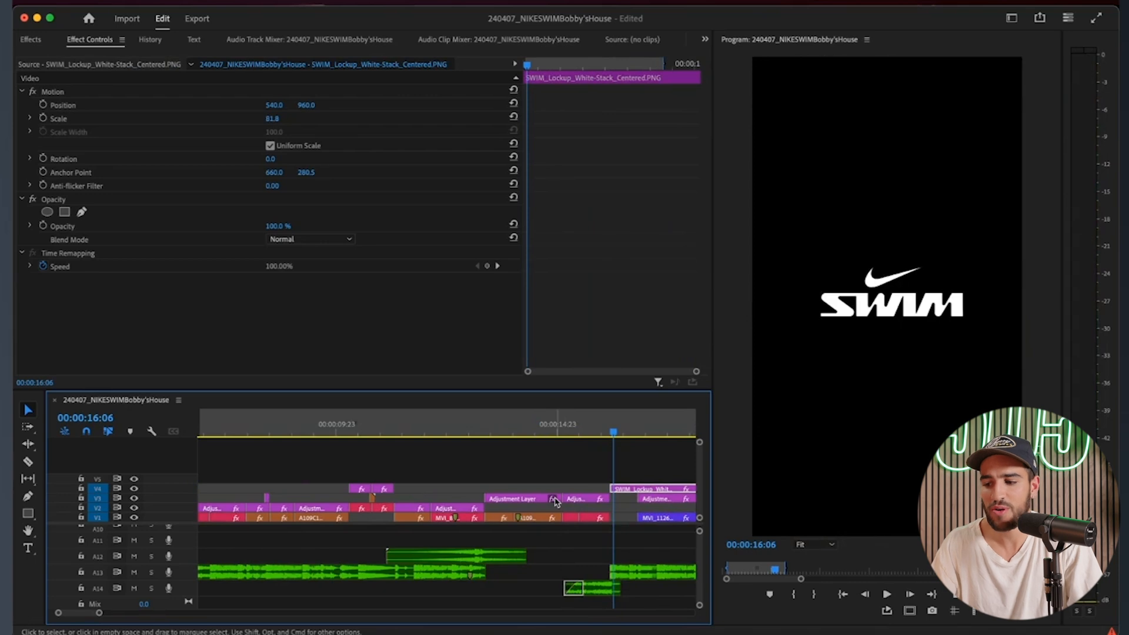
key("space")
key("space")
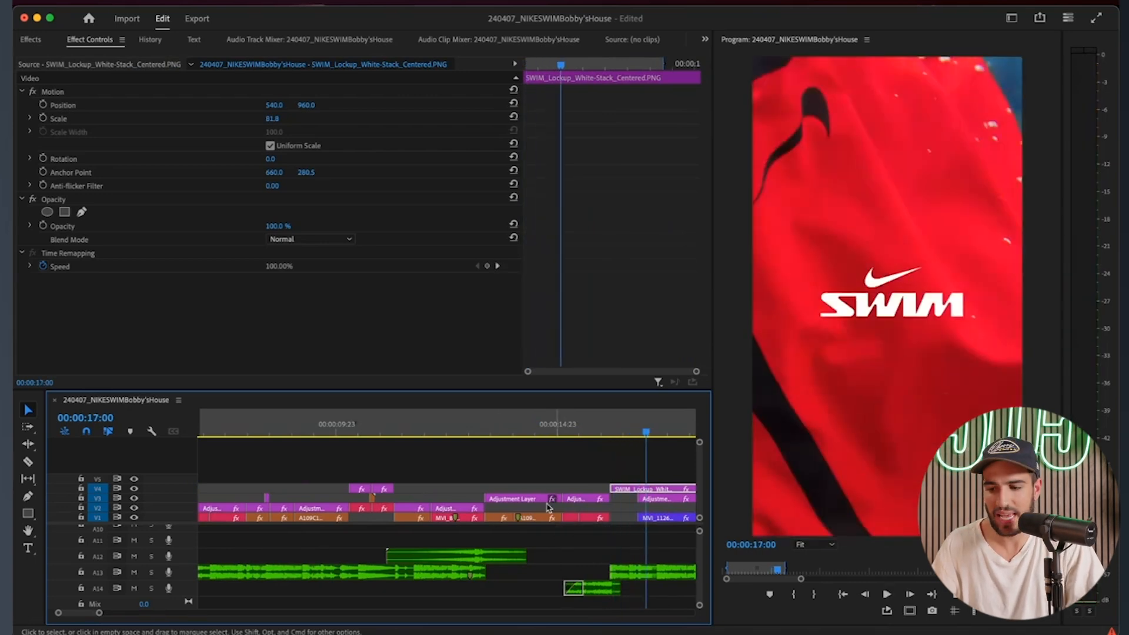
scroll(547, 508, "down", 3)
scroll(494, 503, "down", 3)
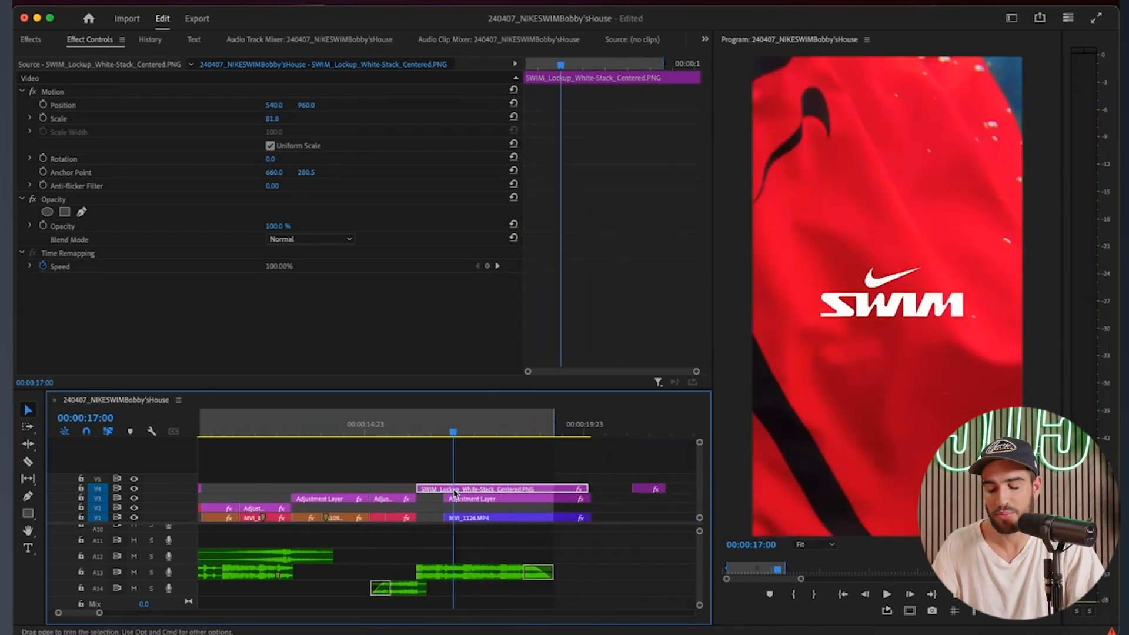
scroll(456, 492, "up", 3)
left_click(415, 437)
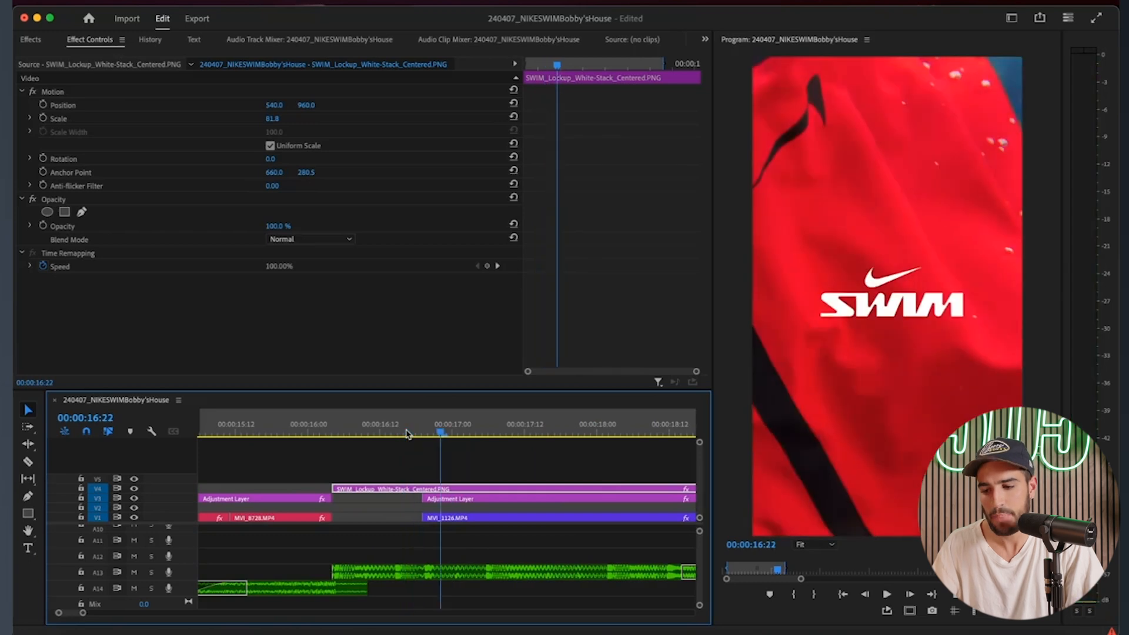
left_click_drag(408, 434, 287, 432)
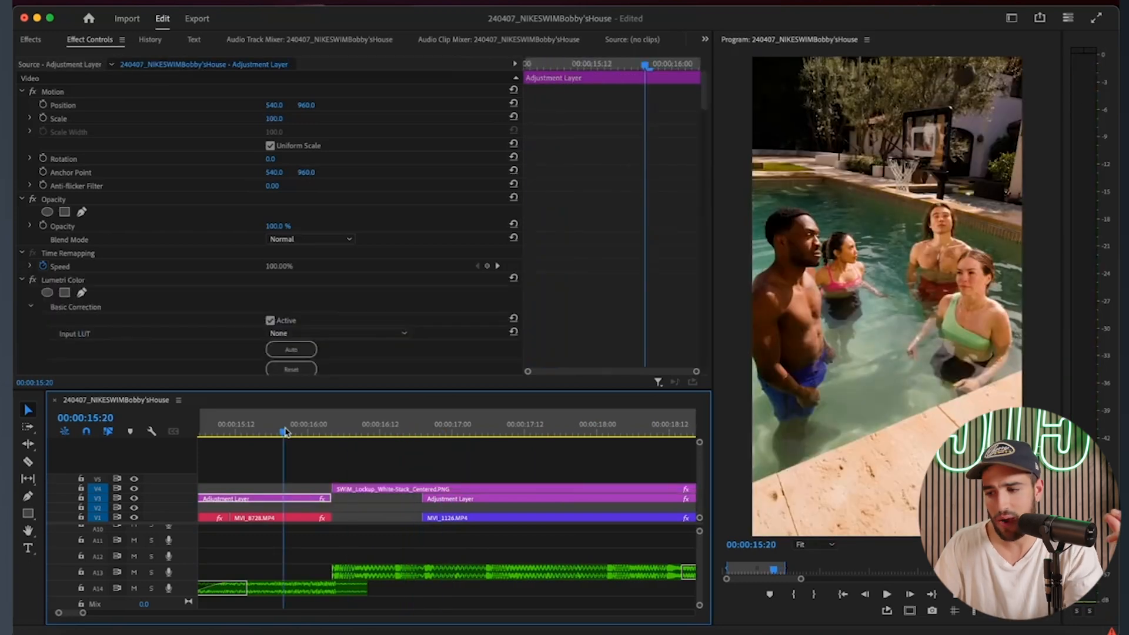
key("space")
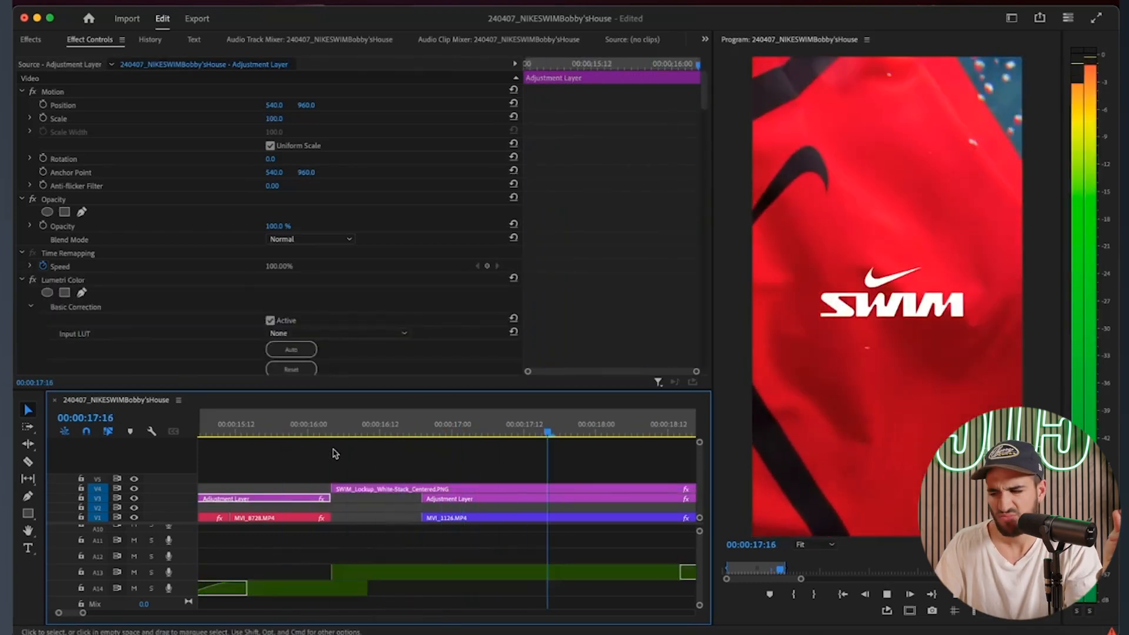
scroll(345, 495, "down", 3)
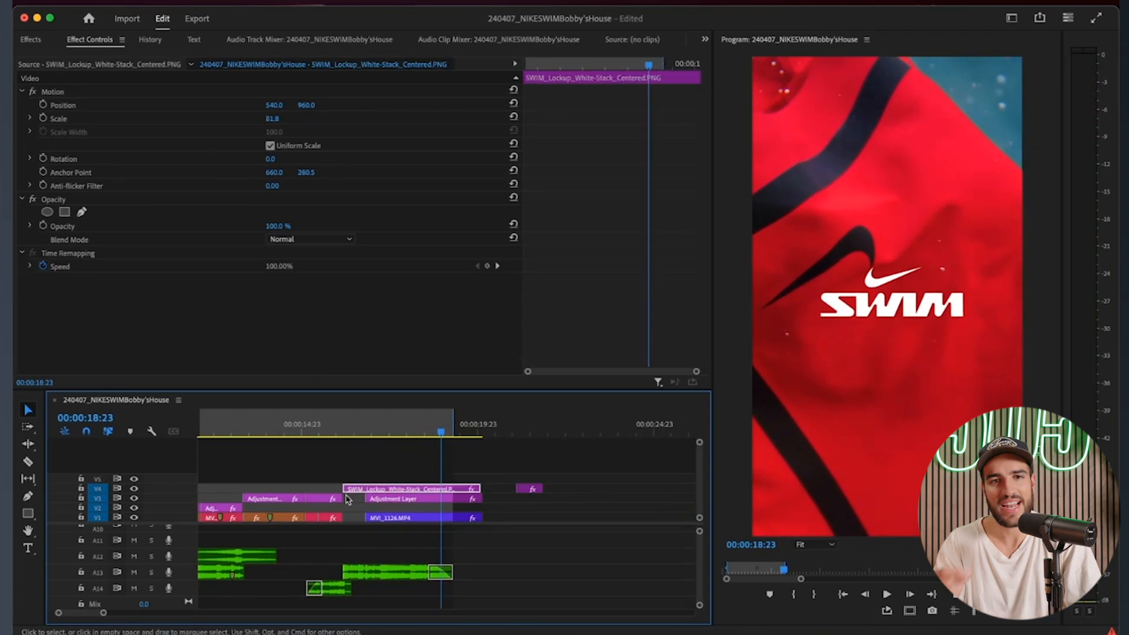